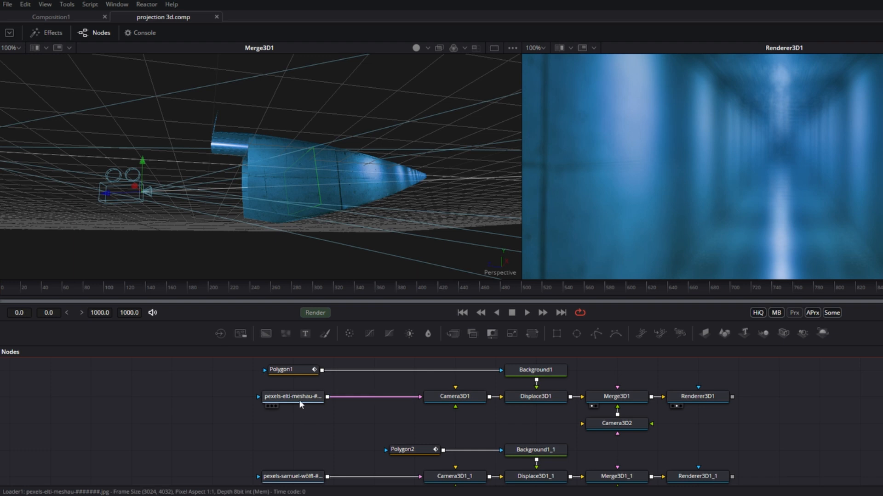
Display the tunnel photo loader in the viewer to examine the source image.
{"action": "left_click", "coordinate": [267, 406]}
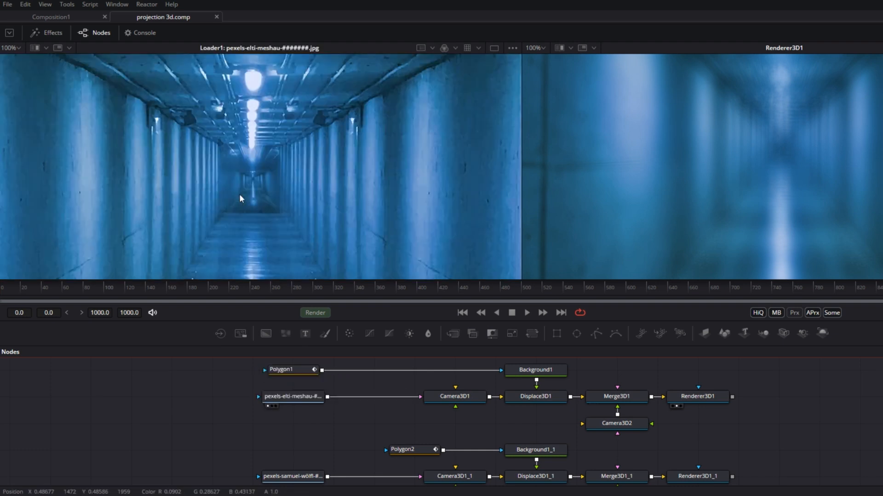
{"action": "left_click", "coordinate": [297, 428]}
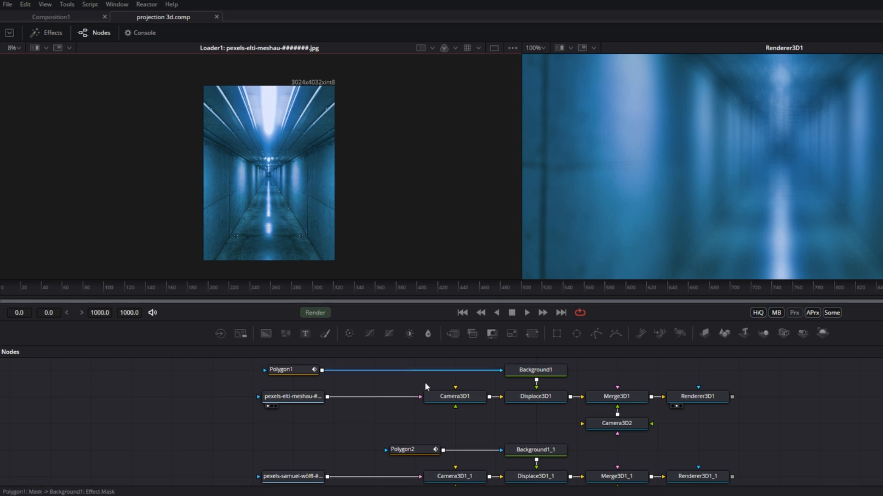
{"action": "left_click", "coordinate": [305, 395]}
{"action": "left_click_drag", "start_coordinate": [763, 334], "coordinate": [171, 397]}
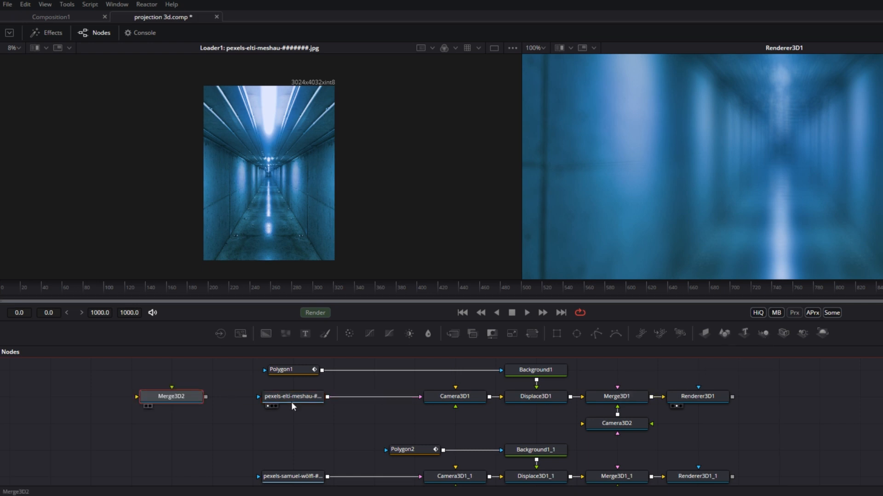
{"action": "key", "text": "1"}
{"action": "left_click_drag", "start_coordinate": [327, 396], "coordinate": [171, 397]}
{"action": "left_click_drag", "start_coordinate": [140, 241], "coordinate": [190, 252]}
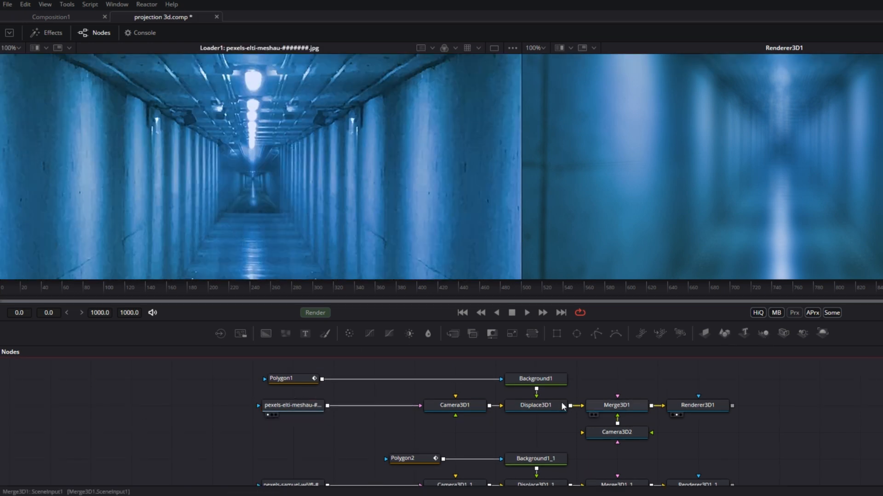
Display Merge3D1 in the viewer showing the source image and move Camera3D2 forward toward the projected tunnel geometry.
{"action": "left_click_drag", "start_coordinate": [615, 406], "coordinate": [395, 250]}
{"action": "left_click_drag", "start_coordinate": [226, 177], "coordinate": [65, 165]}
{"action": "left_click_drag", "start_coordinate": [315, 212], "coordinate": [396, 234]}
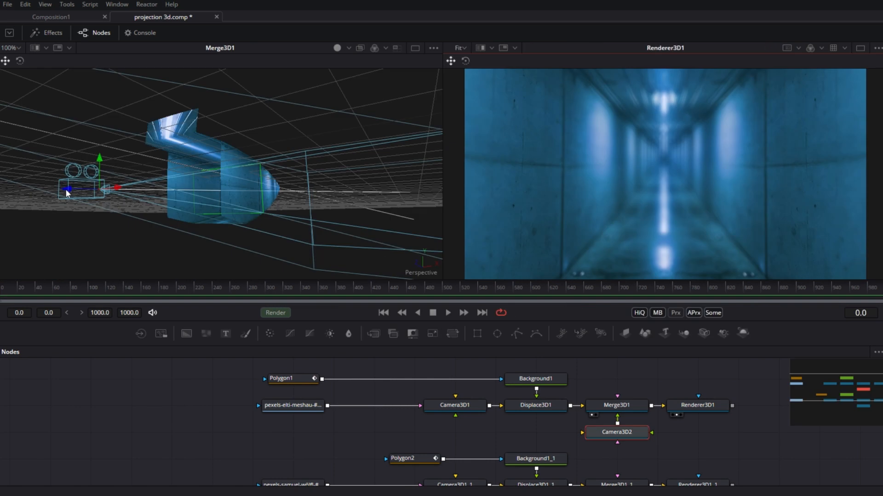
{"action": "left_click_drag", "start_coordinate": [65, 189], "coordinate": [93, 194]}
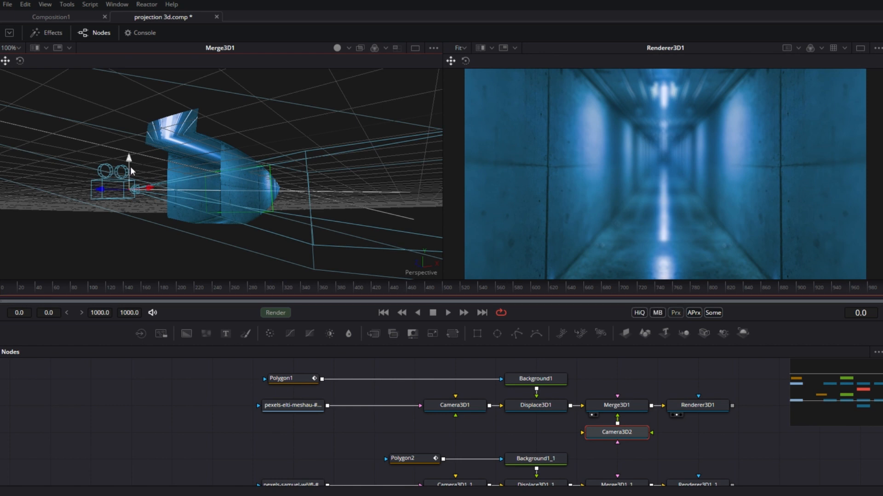
{"action": "mouse_move", "coordinate": [125, 162]}
{"action": "left_mouse_down"}
{"action": "mouse_move", "coordinate": [127, 138]}
{"action": "mouse_move", "coordinate": [128, 186]}
{"action": "mouse_move", "coordinate": [129, 151]}
{"action": "left_mouse_up"}
{"action": "left_click_drag", "start_coordinate": [132, 203], "coordinate": [214, 203]}
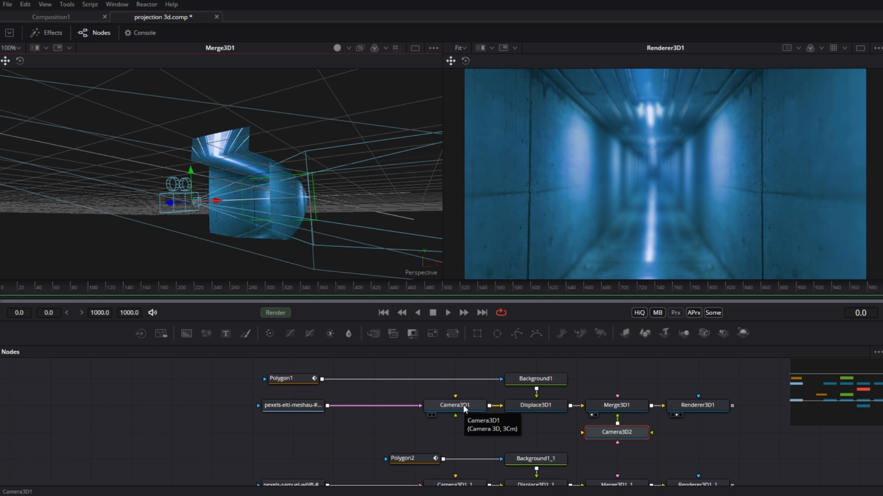
Duplicate the tunnel photo loader into the empty node area beyond Renderer3D1.
{"action": "left_click", "coordinate": [303, 406]}
{"action": "left_click_drag", "start_coordinate": [698, 438], "coordinate": [50, 444]}
{"action": "left_click", "coordinate": [294, 406]}
{"action": "key", "text": "ctrl+v"}
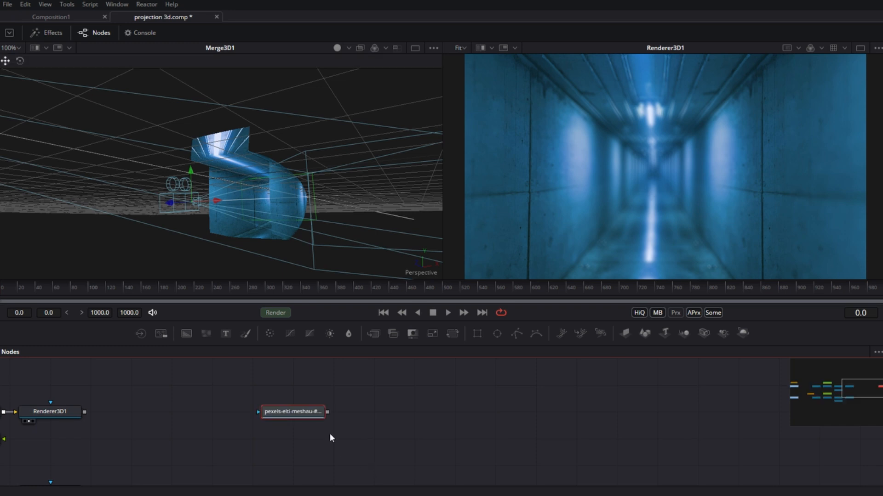
{"action": "left_click", "coordinate": [390, 456]}
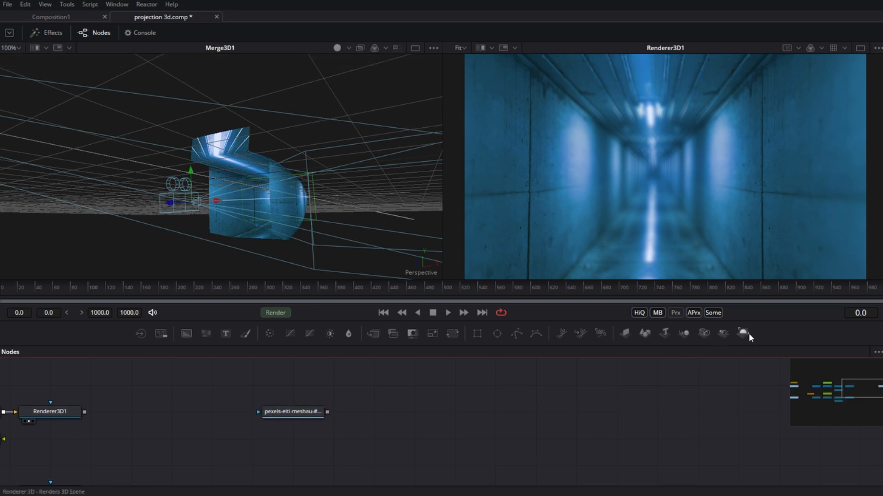
Add a Camera 3D node fed by the duplicated tunnel photo, space it from the loader, and display it in the perspective viewer.
{"action": "left_click_drag", "start_coordinate": [705, 332], "coordinate": [354, 407]}
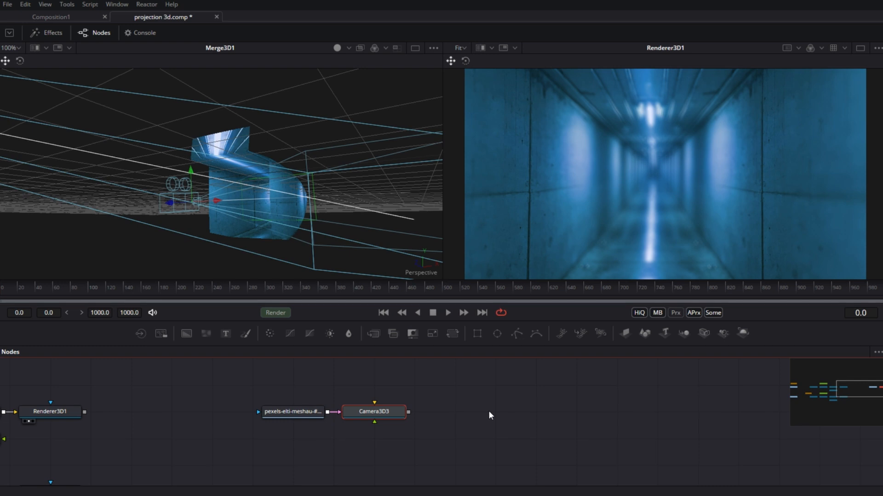
{"action": "left_click_drag", "start_coordinate": [351, 411], "coordinate": [392, 411]}
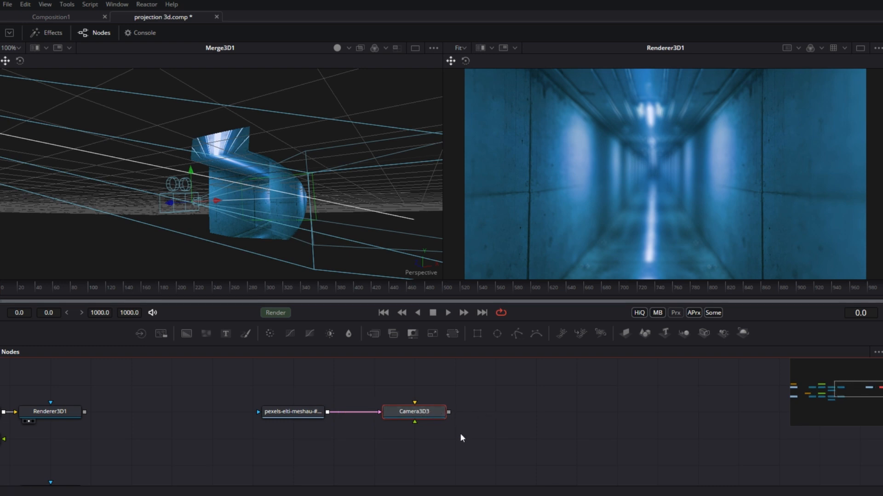
{"action": "key", "text": "1"}
{"action": "left_click_drag", "start_coordinate": [313, 243], "coordinate": [238, 172]}
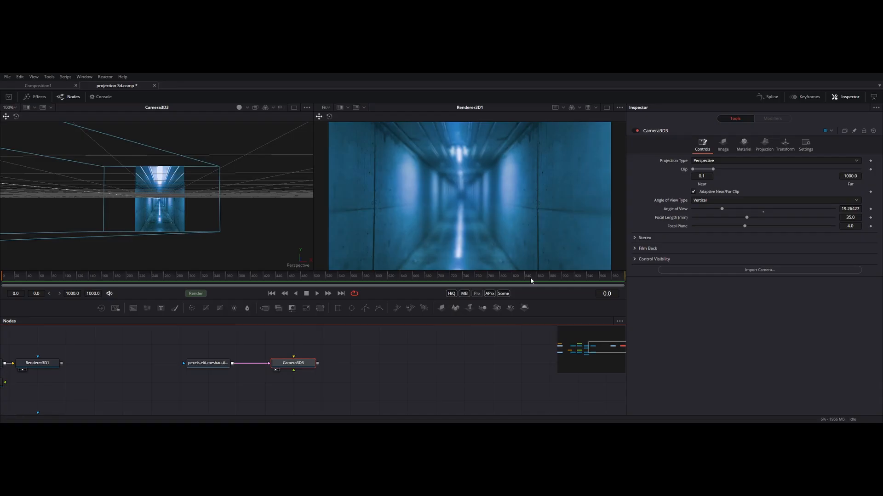
Set the Camera3D3 image plane's depth to 4 and its subdivisions to 200.
{"action": "left_click", "coordinate": [722, 143]}
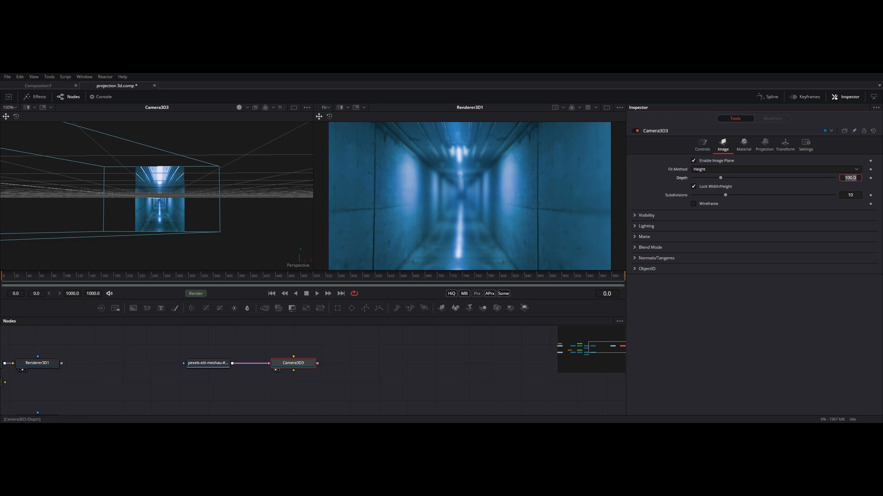
{"action": "type", "text": "4"}
{"action": "key", "text": "Return"}
{"action": "left_click_drag", "start_coordinate": [298, 229], "coordinate": [193, 230]}
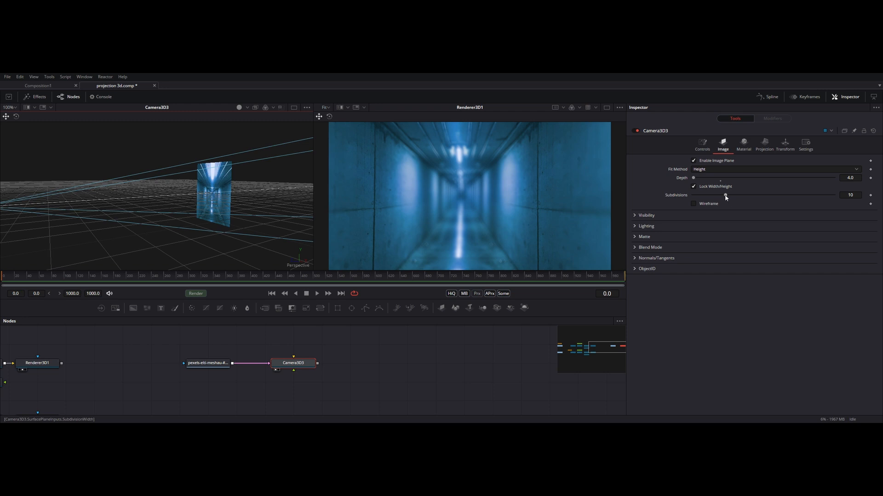
{"action": "left_click_drag", "start_coordinate": [726, 197], "coordinate": [834, 195]}
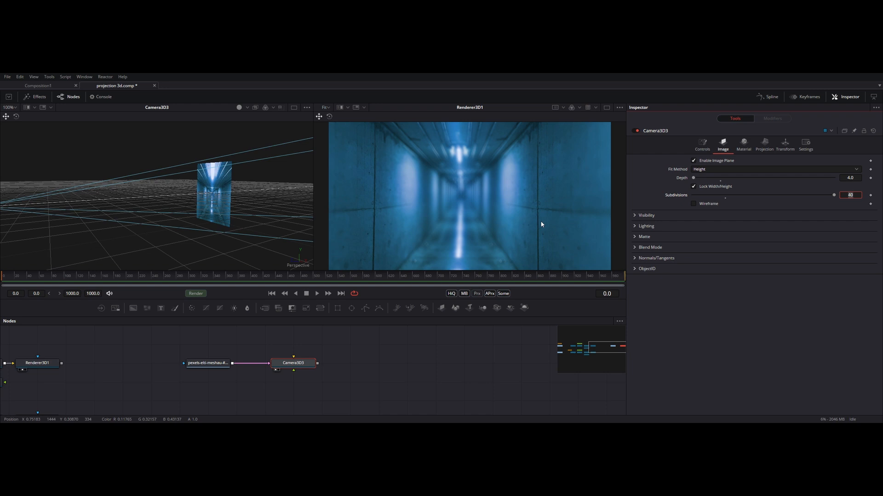
{"action": "type", "text": "200"}
{"action": "key", "text": "Return"}
Add a Displace 3D node after Camera3D3 and move the new node chain lower to make room above it.
{"action": "key", "text": "shift+space"}
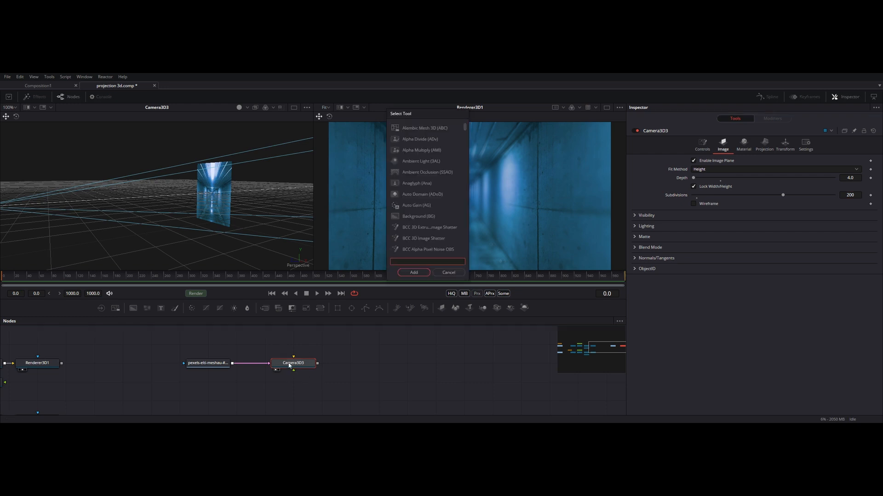
{"action": "type", "text": "displace"}
{"action": "key", "text": "Down"}
{"action": "key", "text": "Return"}
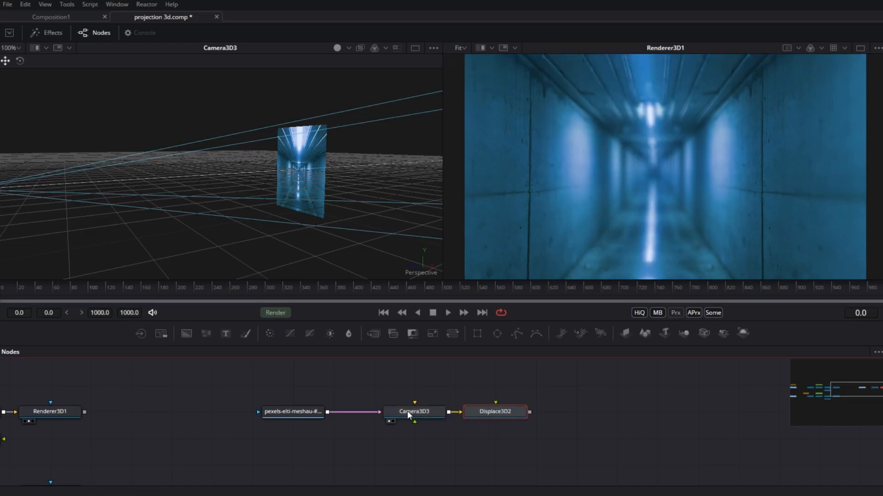
{"action": "left_click_drag", "start_coordinate": [293, 377], "coordinate": [490, 456]}
{"action": "left_click_drag", "start_coordinate": [501, 414], "coordinate": [499, 462]}
{"action": "left_click", "coordinate": [354, 392]}
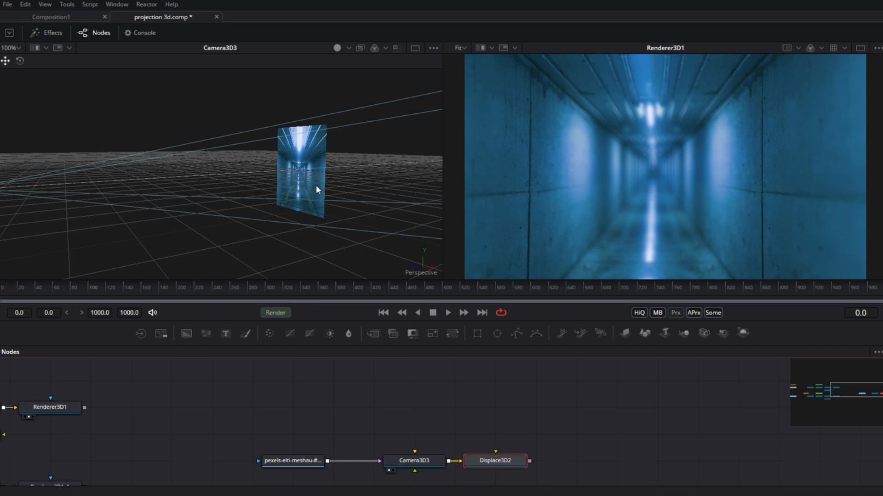
{"action": "left_click", "coordinate": [310, 162]}
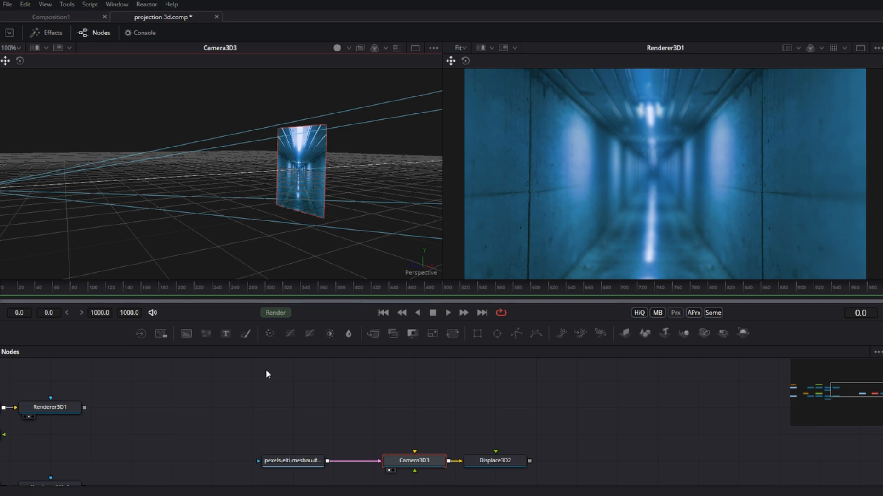
Add a Background node above Camera3D3 and set its resolution to 3024 by 4032, matching the photo.
{"action": "left_click_drag", "start_coordinate": [187, 333], "coordinate": [432, 440]}
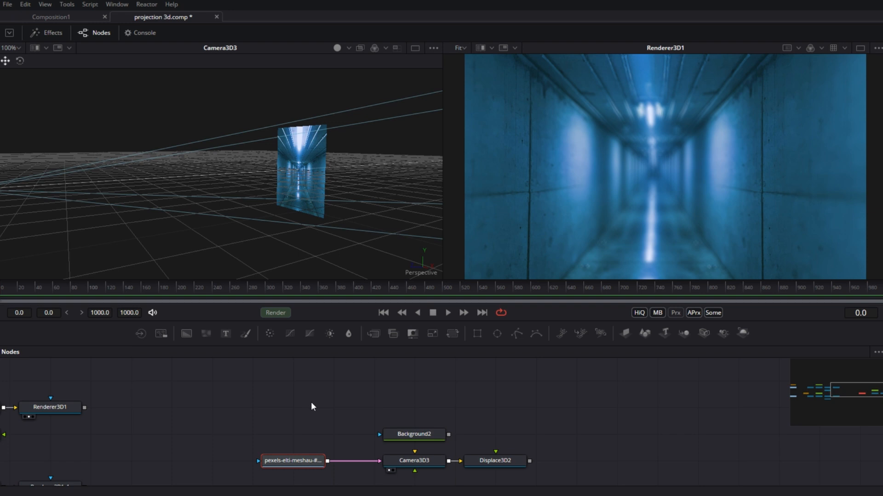
{"action": "left_click", "coordinate": [299, 463]}
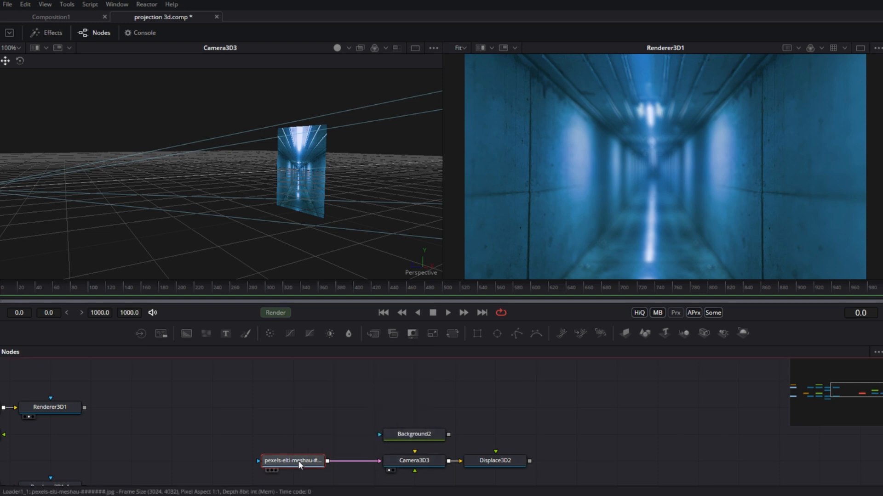
{"action": "mouse_move", "coordinate": [306, 463]}
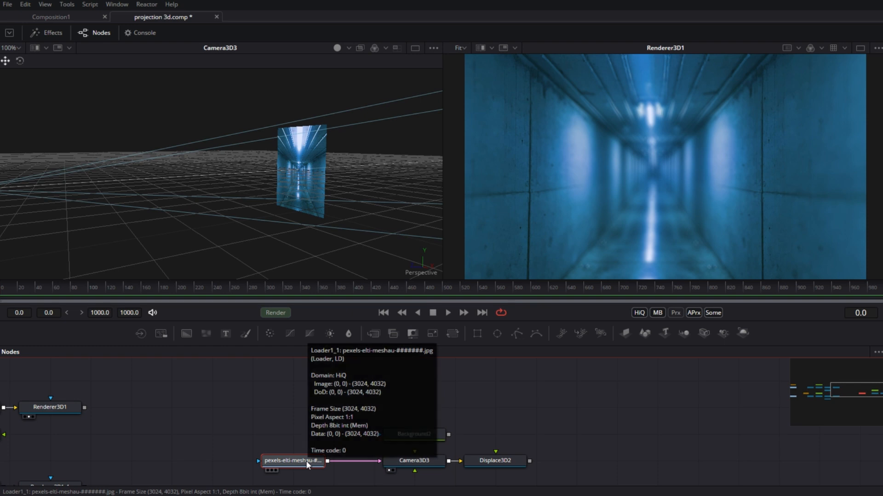
{"action": "left_click", "coordinate": [443, 435]}
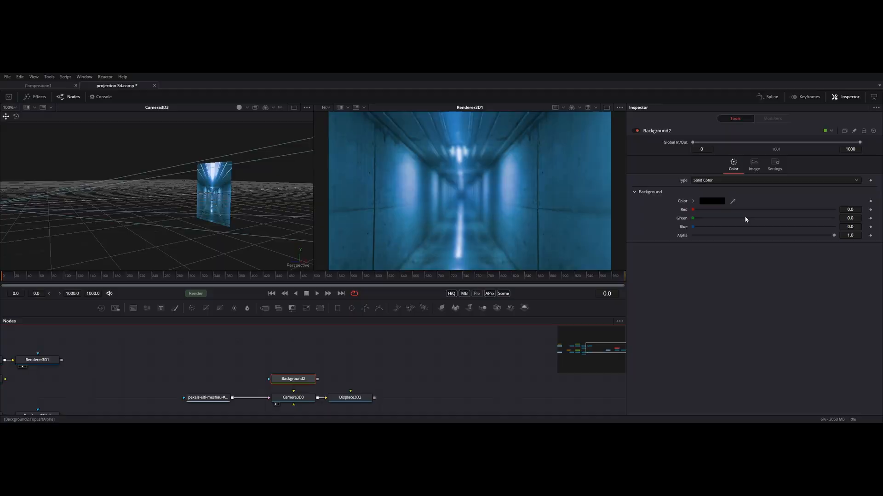
{"action": "left_click", "coordinate": [753, 164]}
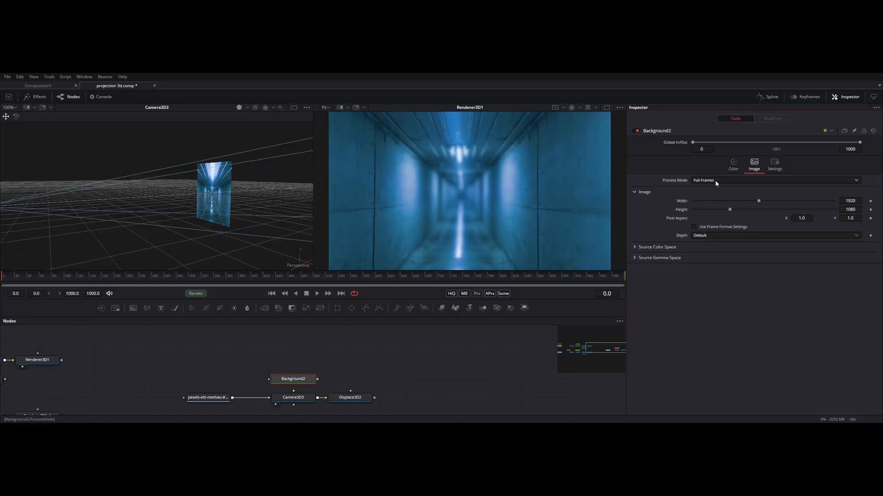
{"action": "left_click", "coordinate": [851, 202]}
{"action": "type", "text": "3024"}
{"action": "key", "text": "Tab"}
{"action": "key", "text": "Return"}
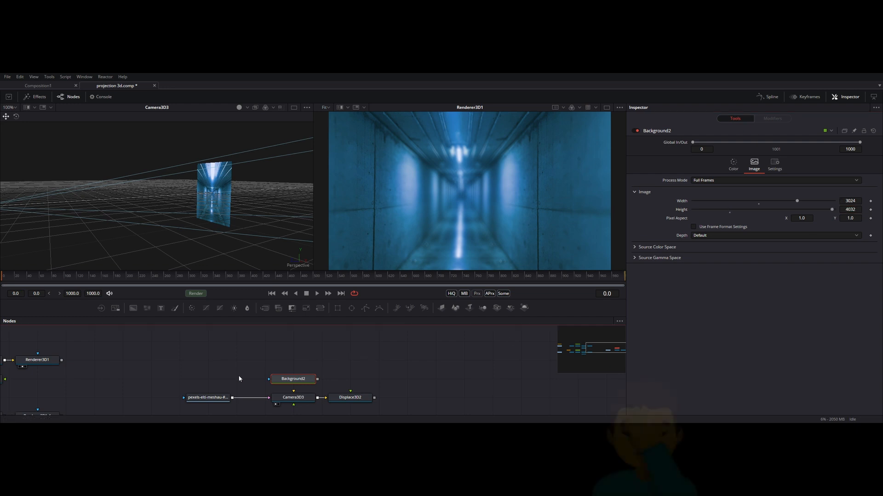
Connect the Background to the displacement input of Displace3D2 and place it directly above that node.
{"action": "mouse_move", "coordinate": [218, 399]}
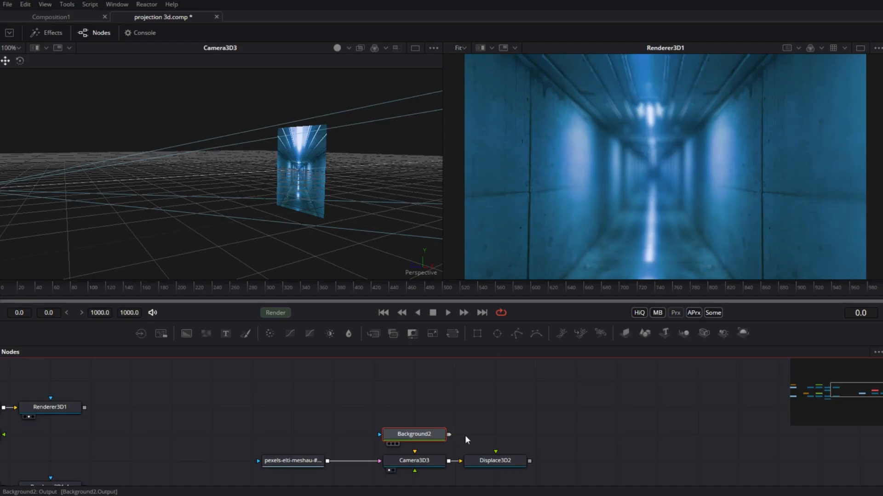
{"action": "left_click_drag", "start_coordinate": [317, 379], "coordinate": [358, 395]}
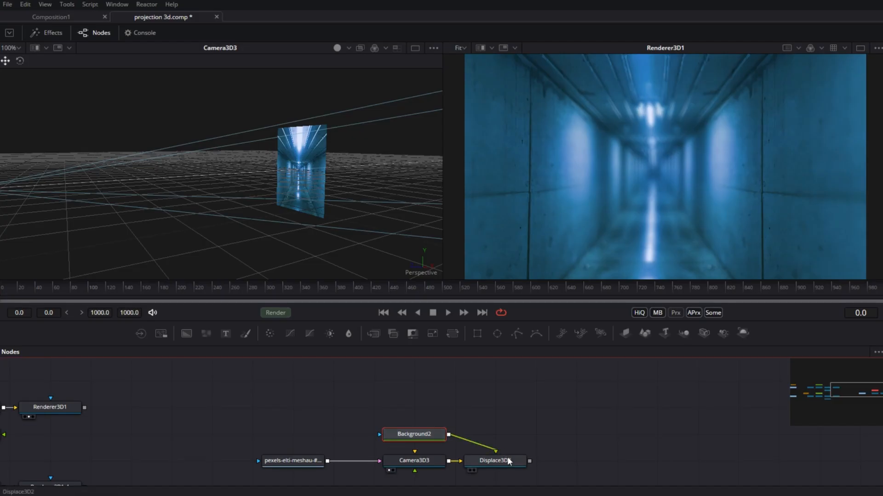
{"action": "left_click_drag", "start_coordinate": [431, 435], "coordinate": [501, 420]}
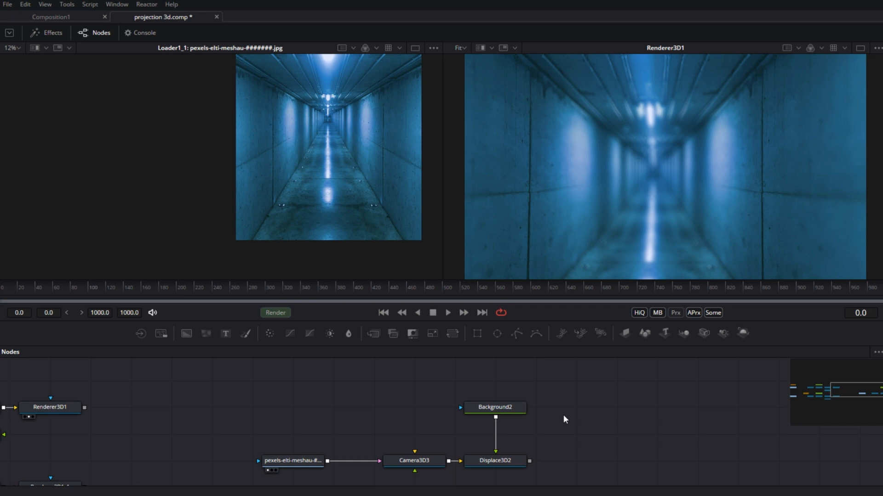
Add a Polygon mask above the duplicated loader and draw a closed rectangle over the photo along the tunnel's nearest wall joints.
{"action": "left_click_drag", "start_coordinate": [518, 332], "coordinate": [311, 413]}
{"action": "scroll", "coordinate": [391, 240], "scroll_direction": "up", "scroll_amount": 3}
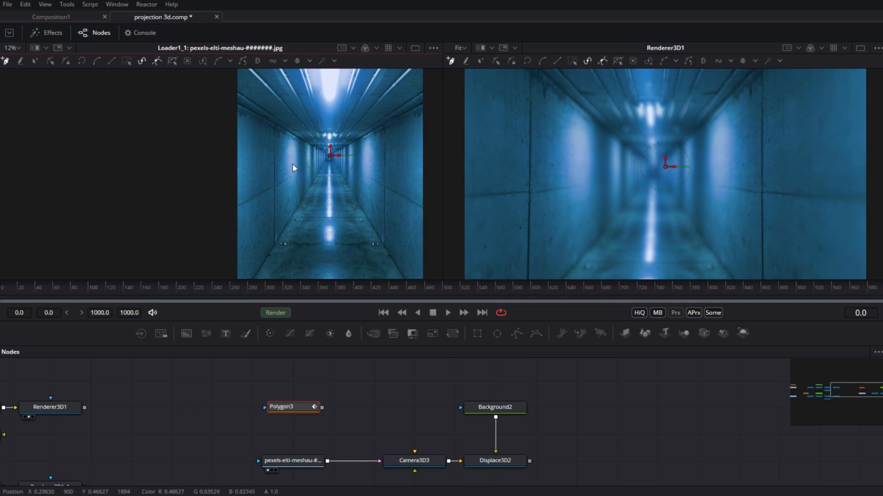
{"action": "scroll", "coordinate": [272, 253], "scroll_direction": "up", "scroll_amount": 3}
{"action": "left_click", "coordinate": [279, 258]}
{"action": "scroll", "coordinate": [279, 230], "scroll_direction": "up", "scroll_amount": 10}
{"action": "left_click", "coordinate": [278, 192]}
{"action": "left_click", "coordinate": [240, 138]}
{"action": "scroll", "coordinate": [240, 138], "scroll_direction": "down", "scroll_amount": 10}
{"action": "left_click", "coordinate": [242, 164]}
{"action": "scroll", "coordinate": [121, 166], "scroll_direction": "down", "scroll_amount": 8}
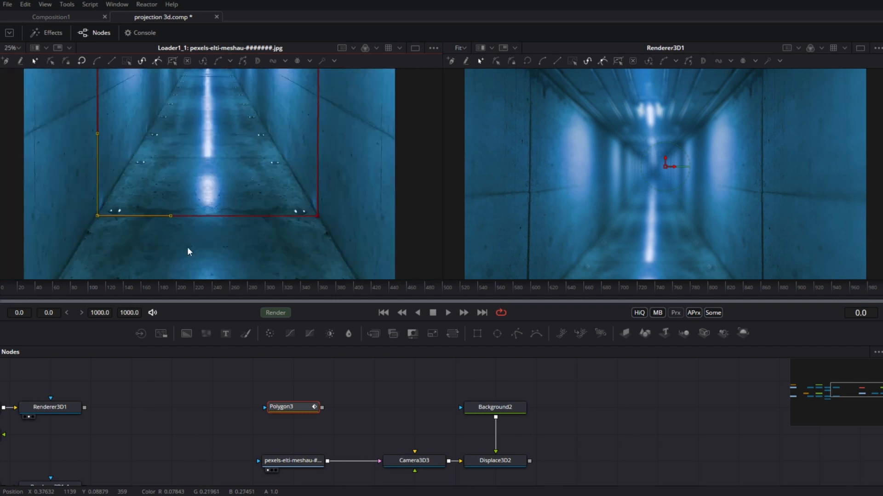
Scale the rectangular polygon up from its centre until it extends beyond both sides of the photo.
{"action": "left_click_drag", "start_coordinate": [131, 95], "coordinate": [265, 261]}
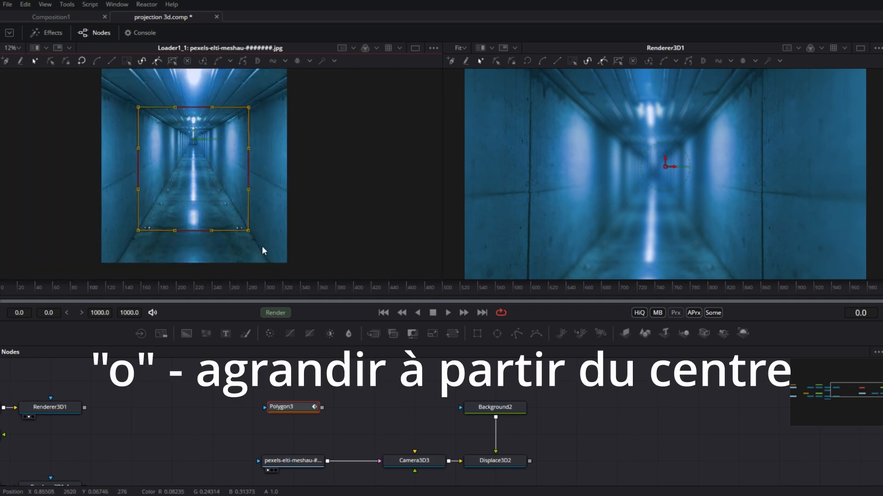
{"action": "left_click_drag", "start_coordinate": [152, 242], "coordinate": [845, 202]}
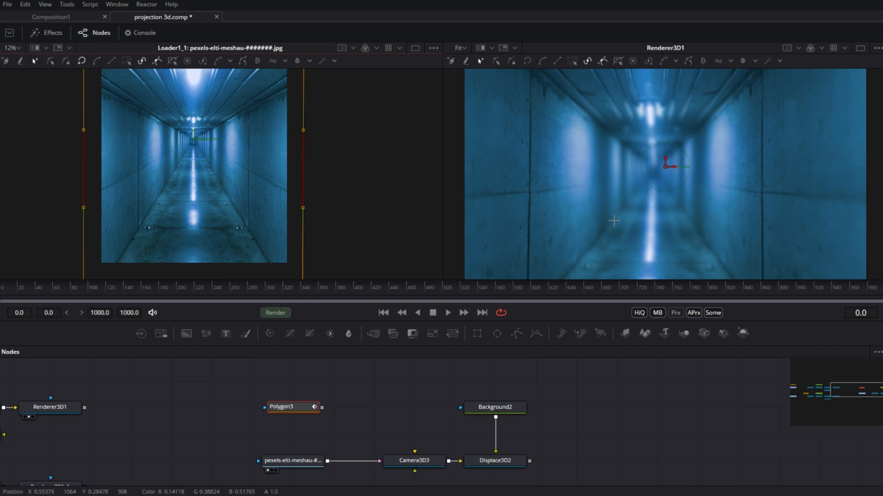
{"action": "scroll", "coordinate": [367, 179], "scroll_direction": "down", "scroll_amount": 1}
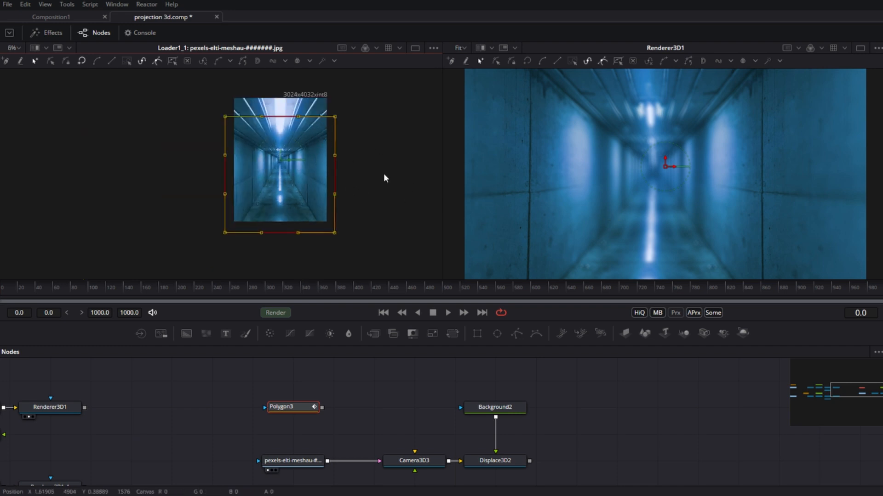
{"action": "left_click_drag", "start_coordinate": [363, 183], "coordinate": [405, 184]}
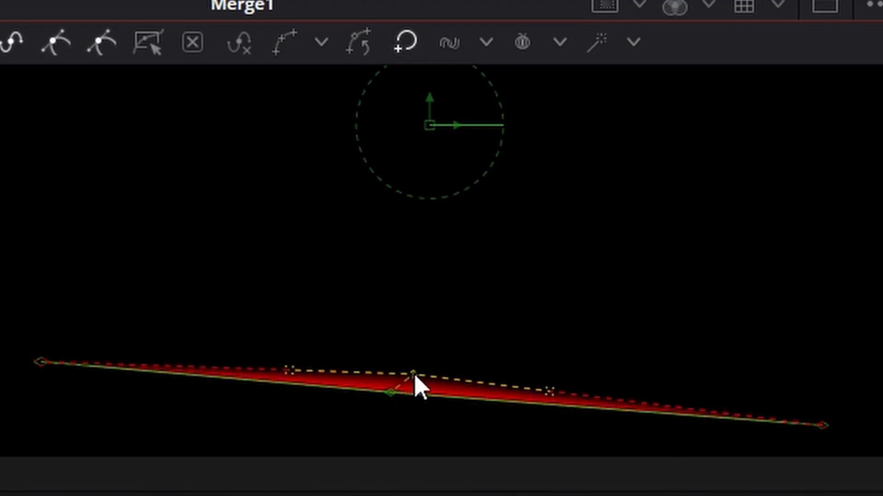
{"action": "left_click_drag", "start_coordinate": [414, 379], "coordinate": [766, 69]}
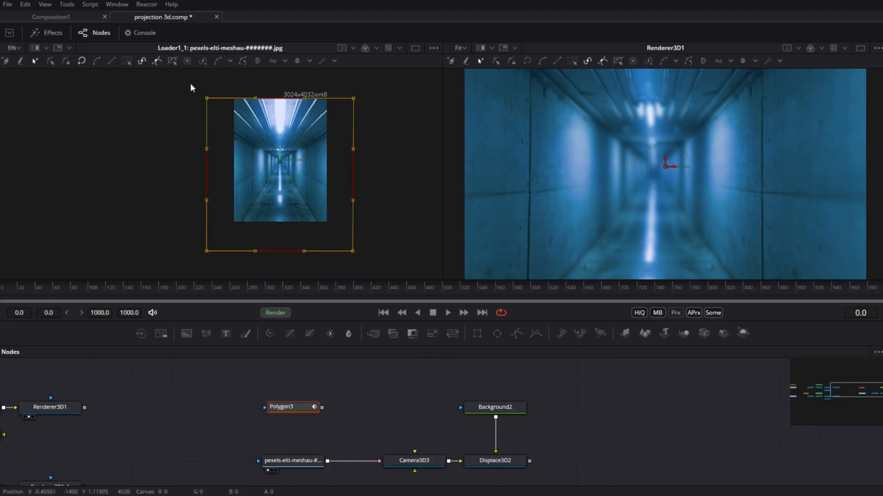
Convert Polygon3 into a double polygon and switch the selection between its inner and outer contours.
{"action": "left_click", "coordinate": [258, 60]}
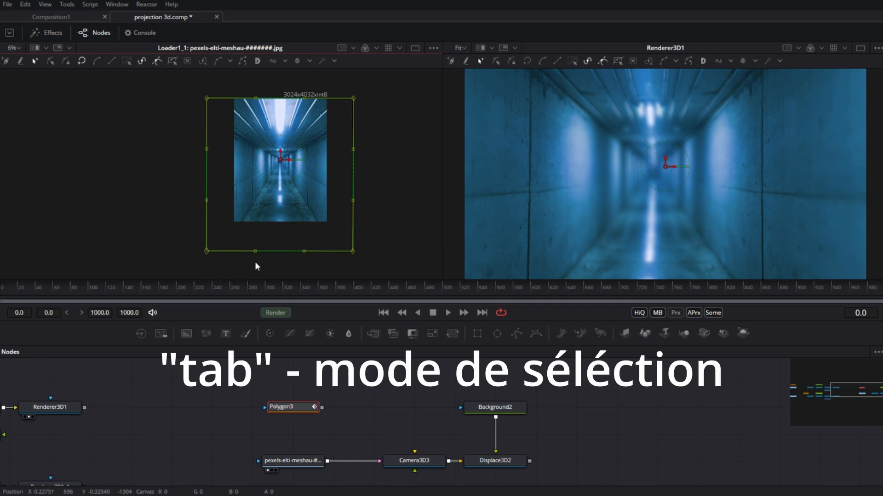
{"action": "key", "text": "Tab"}
{"action": "key", "text": "Tab"}
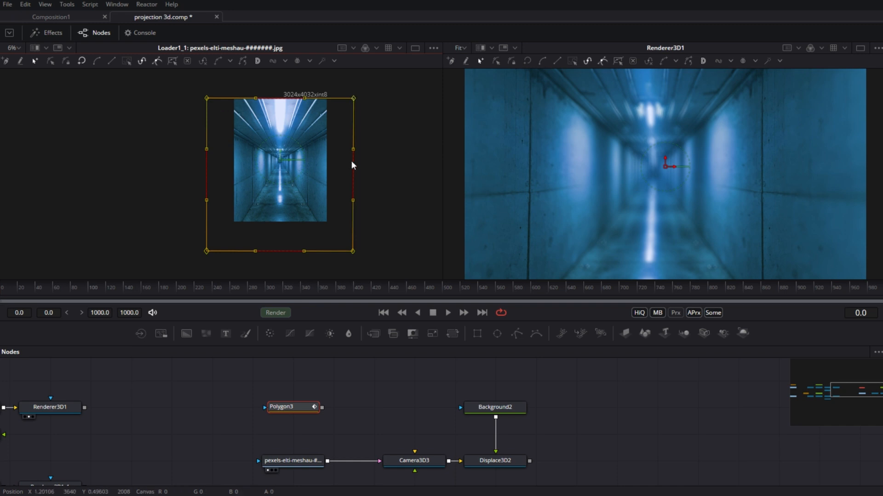
Shrink one contour of the double polygon and fit its four corners to the far end of the tunnel.
{"action": "left_click_drag", "start_coordinate": [405, 177], "coordinate": [880, 190]}
{"action": "scroll", "coordinate": [275, 168], "scroll_direction": "up", "scroll_amount": 9}
{"action": "left_click_drag", "start_coordinate": [367, 194], "coordinate": [324, 204]}
{"action": "left_click_drag", "start_coordinate": [310, 192], "coordinate": [321, 139]}
{"action": "left_click_drag", "start_coordinate": [287, 225], "coordinate": [324, 250]}
{"action": "left_click_drag", "start_coordinate": [311, 238], "coordinate": [338, 142]}
Reposition the outer contour's corners so the lines to the inner contour follow the tunnel's floor and ceiling edges.
{"action": "scroll", "coordinate": [337, 141], "scroll_direction": "down", "scroll_amount": 5}
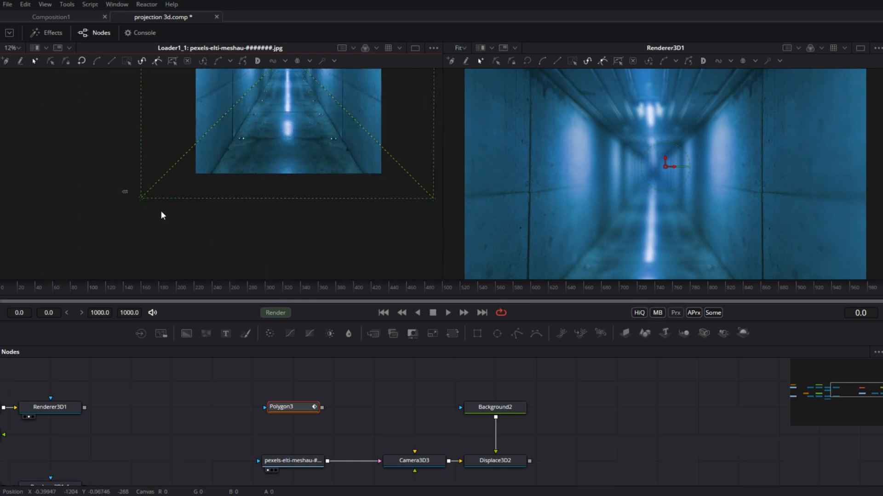
{"action": "left_click_drag", "start_coordinate": [192, 208], "coordinate": [222, 230]}
{"action": "scroll", "coordinate": [221, 230], "scroll_direction": "down", "scroll_amount": 5}
{"action": "scroll", "coordinate": [202, 133], "scroll_direction": "up", "scroll_amount": 4}
{"action": "left_click_drag", "start_coordinate": [203, 133], "coordinate": [267, 201]}
{"action": "left_click_drag", "start_coordinate": [396, 125], "coordinate": [391, 212]}
{"action": "left_click_drag", "start_coordinate": [262, 215], "coordinate": [123, 201]}
{"action": "scroll", "coordinate": [281, 180], "scroll_direction": "up", "scroll_amount": 3}
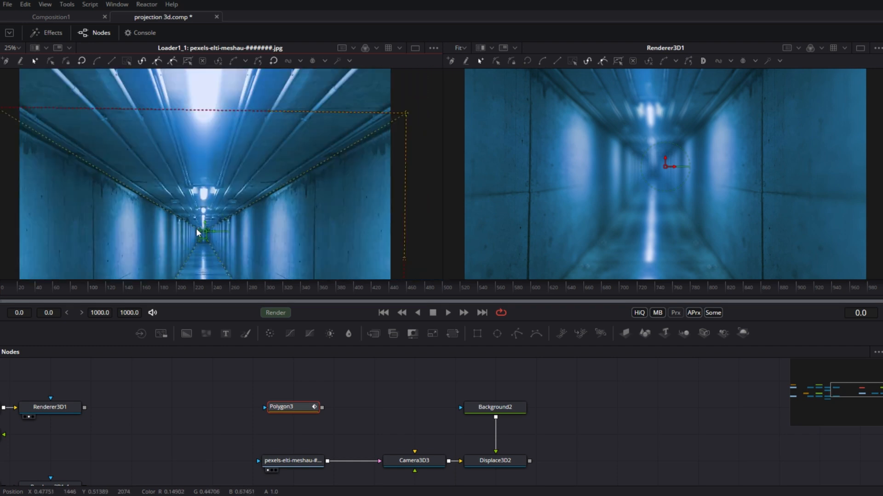
{"action": "scroll", "coordinate": [300, 179], "scroll_direction": "down", "scroll_amount": 3}
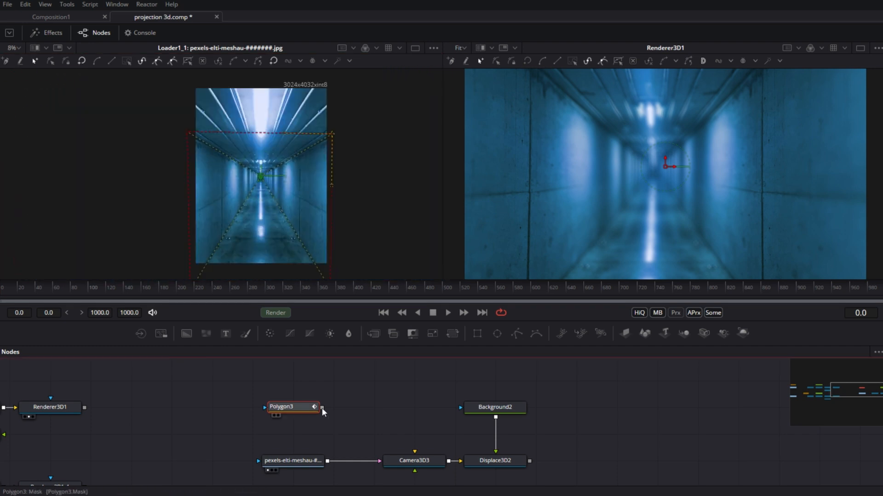
Connect Polygon3 to the mask input of Background2 and display the polygon's gradient mask in the first viewer.
{"action": "left_click_drag", "start_coordinate": [321, 408], "coordinate": [483, 407]}
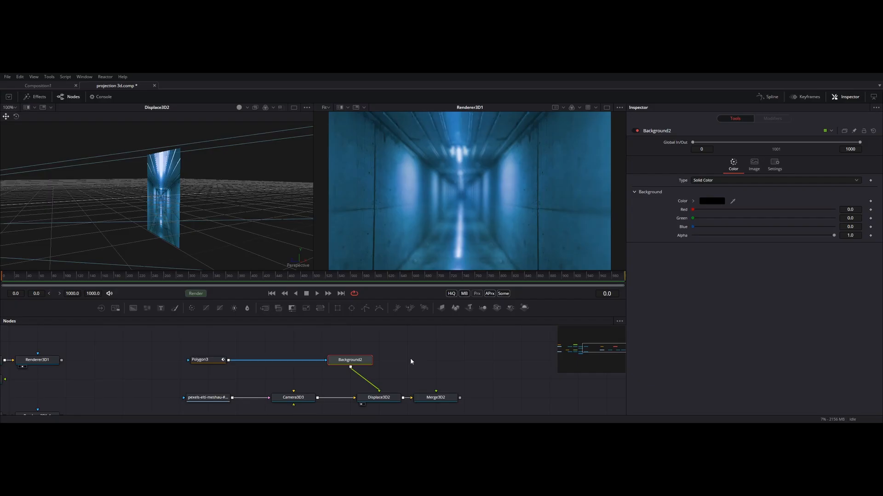
{"action": "left_click_drag", "start_coordinate": [205, 360], "coordinate": [165, 220]}
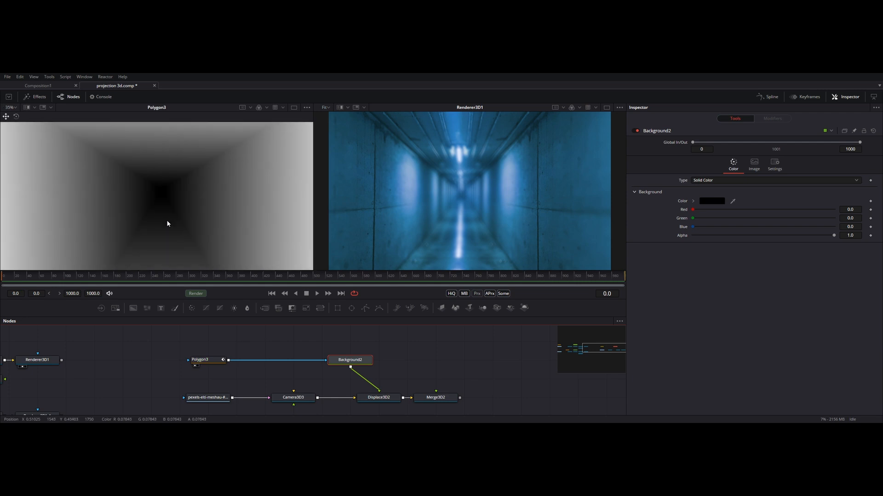
{"action": "left_click_drag", "start_coordinate": [168, 221], "coordinate": [176, 201]}
{"action": "scroll", "coordinate": [180, 189], "scroll_direction": "down", "scroll_amount": 2}
{"action": "scroll", "coordinate": [176, 202], "scroll_direction": "up", "scroll_amount": 2}
{"action": "left_click", "coordinate": [202, 360]}
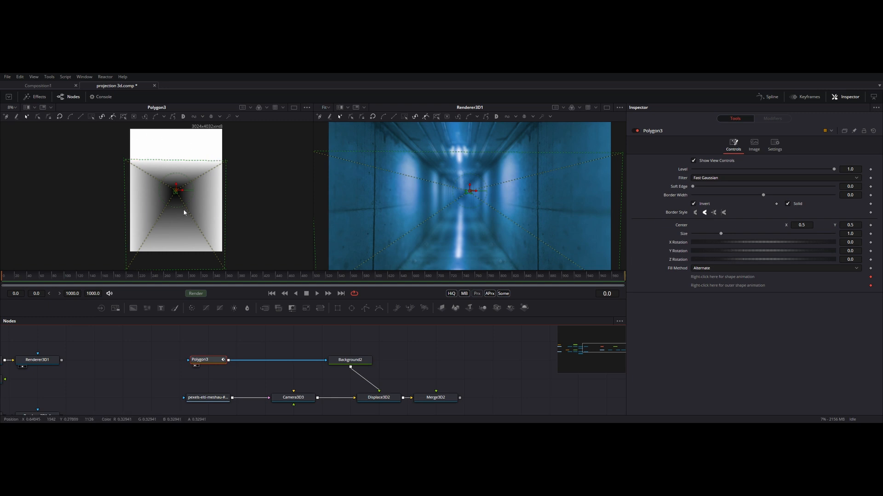
Set Background2's colour to white with red, green and blue at 1.0, and inspect the displaced plane of Displace3D2 in 3D.
{"action": "left_click", "coordinate": [359, 357]}
{"action": "key", "text": "1"}
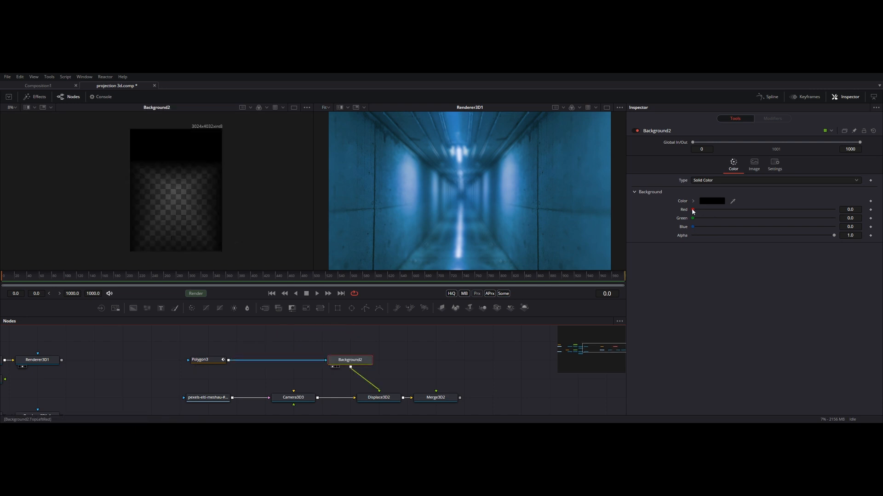
{"action": "left_click_drag", "start_coordinate": [693, 210], "coordinate": [835, 210]}
{"action": "left_click", "coordinate": [699, 218]}
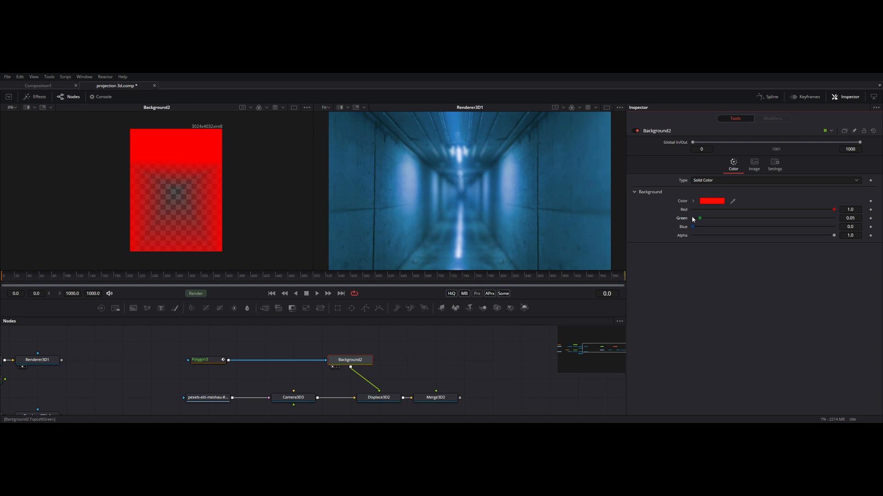
{"action": "left_click_drag", "start_coordinate": [700, 219], "coordinate": [834, 218]}
{"action": "left_click_drag", "start_coordinate": [693, 226], "coordinate": [834, 226]}
{"action": "left_click_drag", "start_coordinate": [379, 398], "coordinate": [186, 207]}
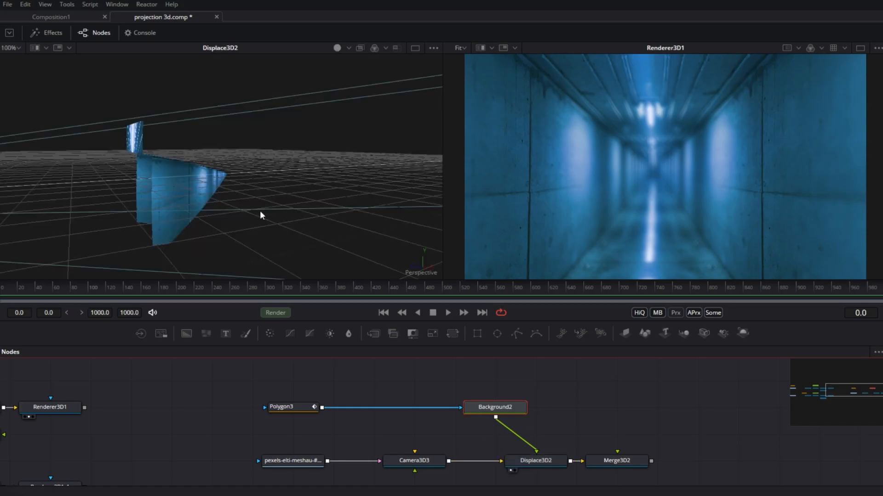
{"action": "left_click_drag", "start_coordinate": [260, 214], "coordinate": [425, 185]}
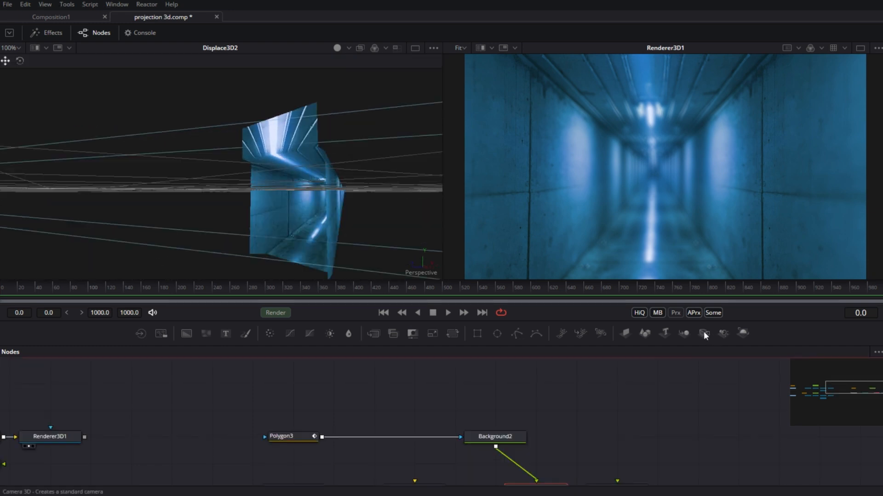
Add Camera3D4 connected to Merge3D2, add Renderer3D2 after the merge, and show the render in the second viewer.
{"action": "left_click", "coordinate": [704, 333]}
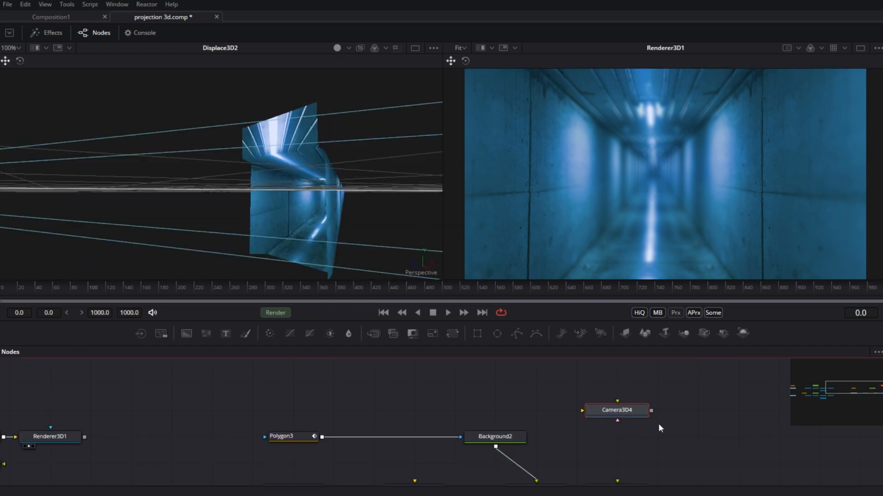
{"action": "scroll", "coordinate": [658, 429], "scroll_direction": "down", "scroll_amount": 3}
{"action": "left_click_drag", "start_coordinate": [664, 365], "coordinate": [648, 445]}
{"action": "left_click_drag", "start_coordinate": [741, 332], "coordinate": [727, 435]}
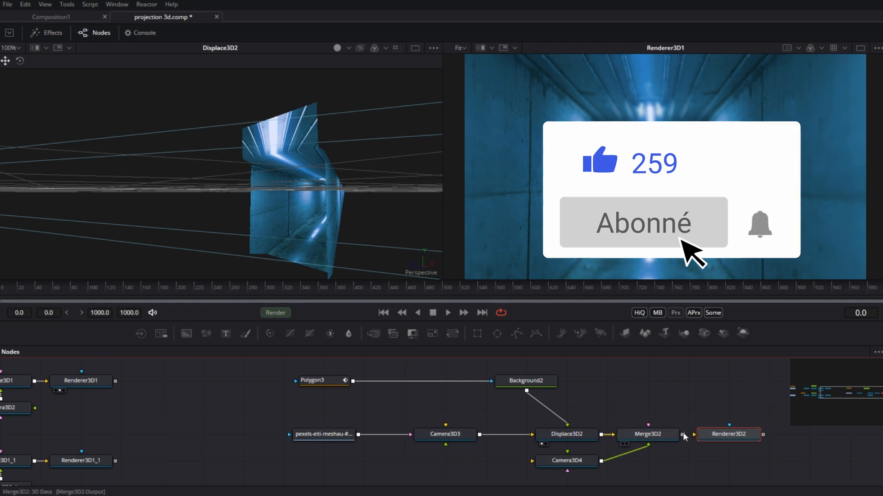
{"action": "key", "text": "2"}
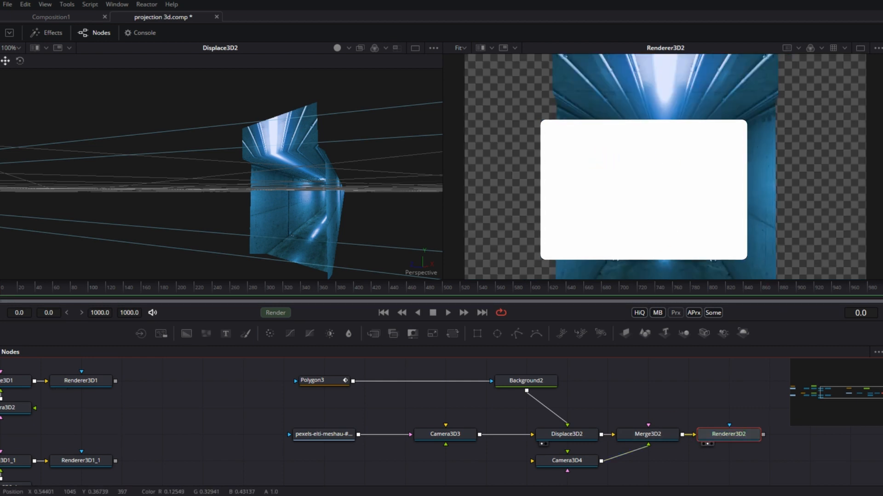
Set Renderer3D2's camera to Camera3D4 and its renderer type to OpenGL Renderer.
{"action": "left_click", "coordinate": [568, 461]}
{"action": "left_click_drag", "start_coordinate": [336, 223], "coordinate": [230, 225]}
{"action": "scroll", "coordinate": [269, 209], "scroll_direction": "down", "scroll_amount": 5}
{"action": "left_click_drag", "start_coordinate": [98, 209], "coordinate": [186, 206]}
{"action": "left_click", "coordinate": [716, 433]}
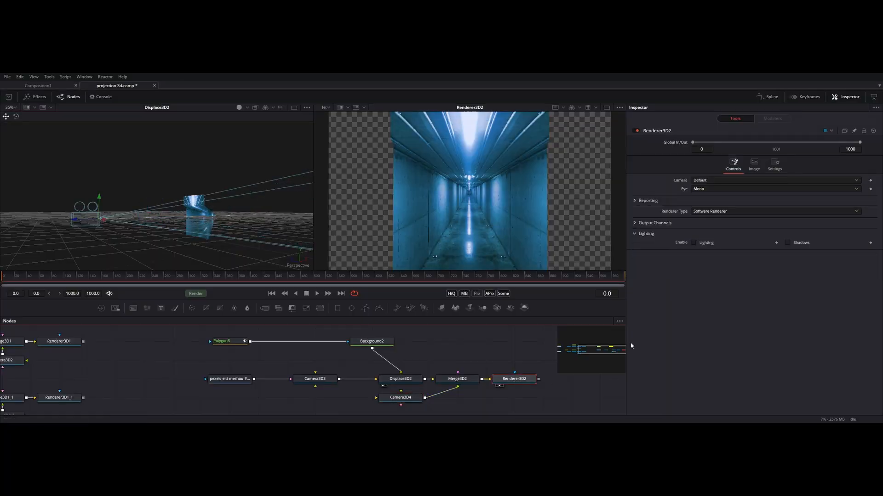
{"action": "left_click", "coordinate": [710, 180]}
{"action": "left_click", "coordinate": [714, 187]}
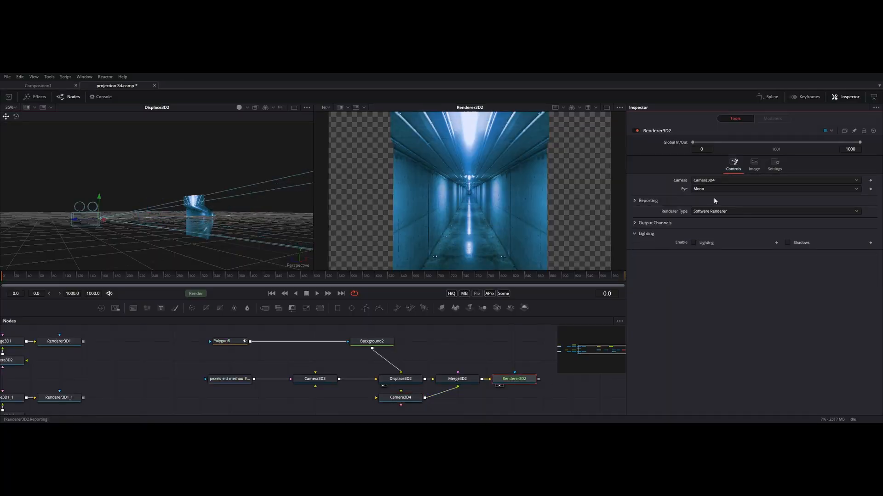
{"action": "left_click", "coordinate": [710, 211]}
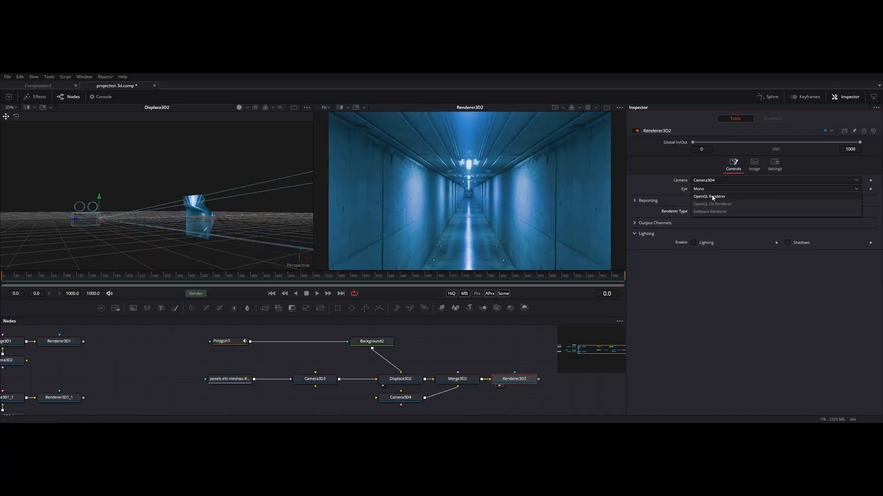
{"action": "left_click", "coordinate": [712, 197]}
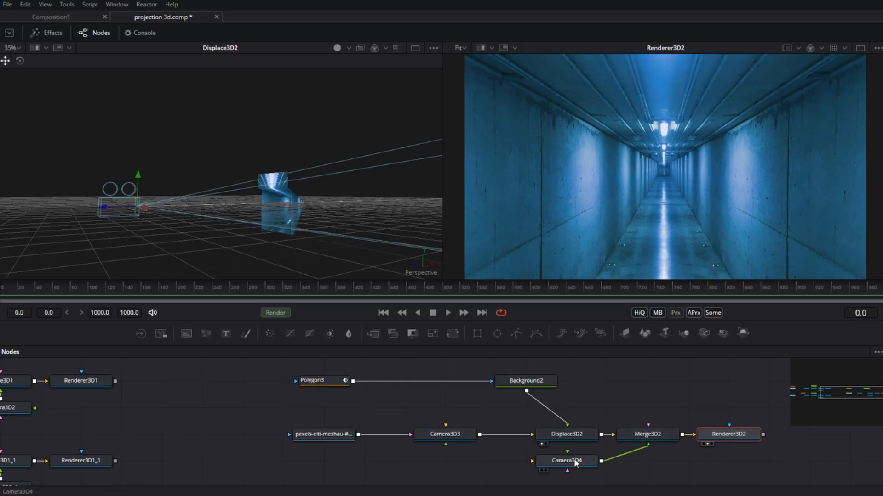
Move Camera3D4 into the tunnel to about Y -0.21 and Z -2.5, and tilt it about 5.3 degrees around X.
{"action": "left_click", "coordinate": [406, 396]}
{"action": "left_click_drag", "start_coordinate": [202, 208], "coordinate": [238, 213]}
{"action": "left_click_drag", "start_coordinate": [205, 214], "coordinate": [234, 241]}
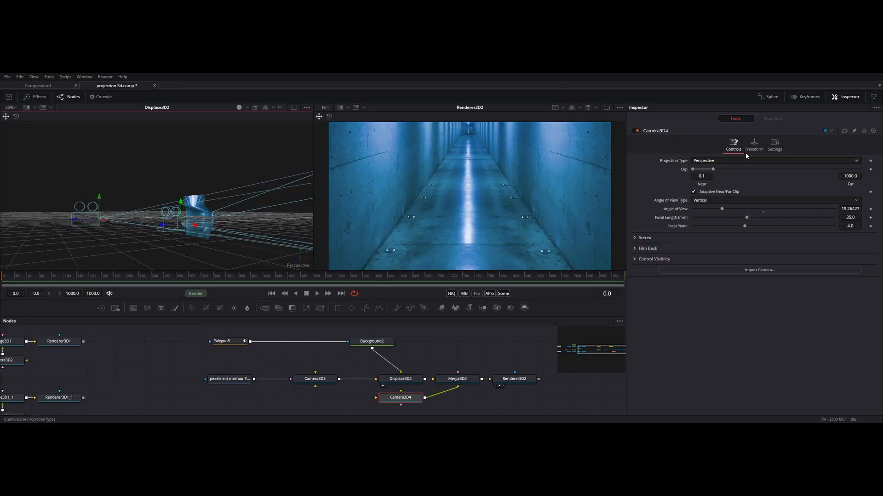
{"action": "left_click", "coordinate": [752, 146]}
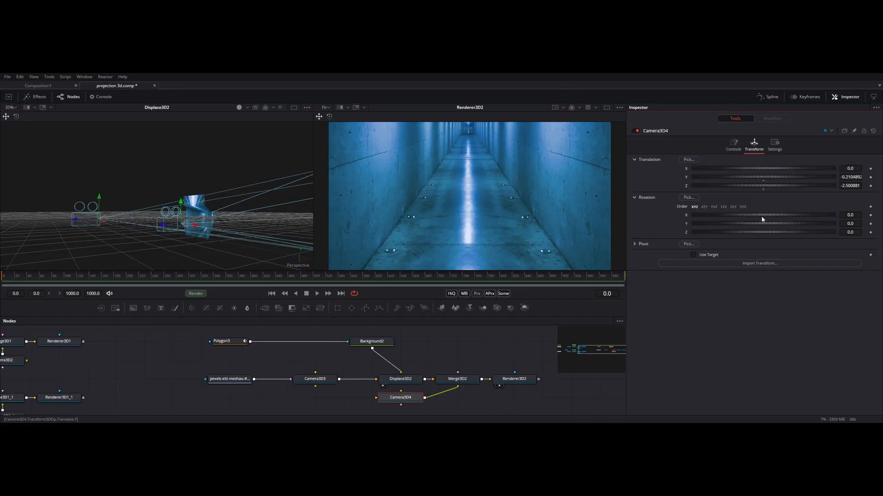
{"action": "left_click_drag", "start_coordinate": [849, 215], "coordinate": [874, 215]}
{"action": "left_click_drag", "start_coordinate": [164, 228], "coordinate": [169, 256]}
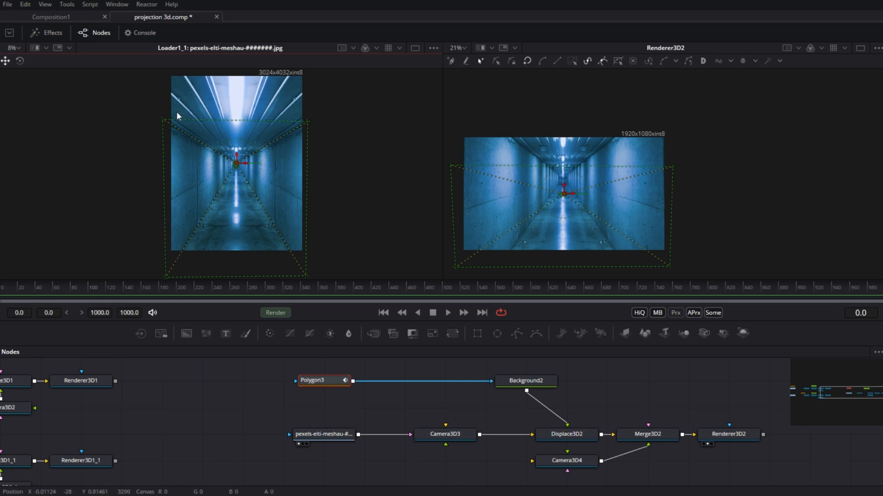
Adjust the upper-right corner of Polygon3's outer contour over the photo.
{"action": "left_click", "coordinate": [308, 122]}
{"action": "left_click_drag", "start_coordinate": [333, 137], "coordinate": [325, 118]}
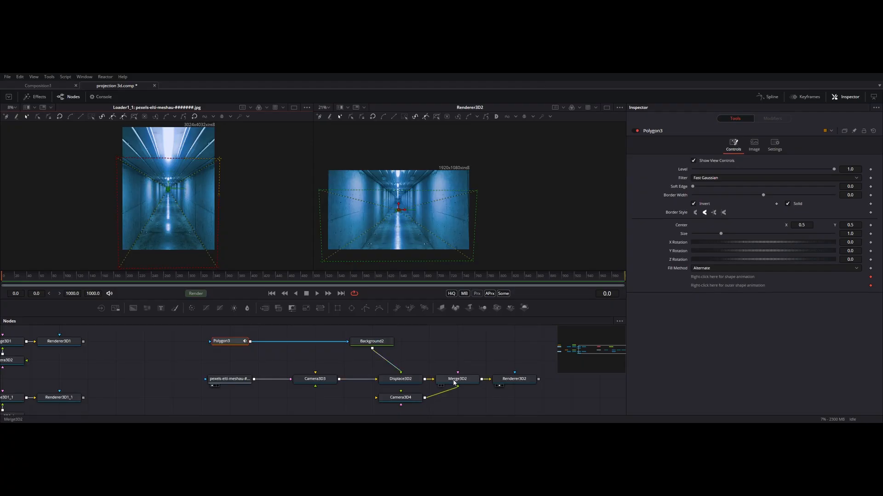
Turn on Point to Camera in the camera displacement settings of Displace3D2.
{"action": "left_click", "coordinate": [398, 379]}
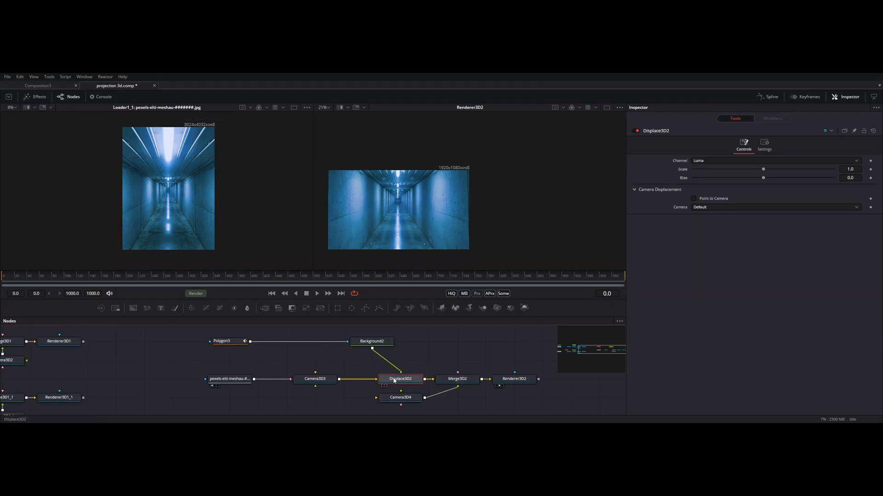
{"action": "left_click", "coordinate": [695, 199]}
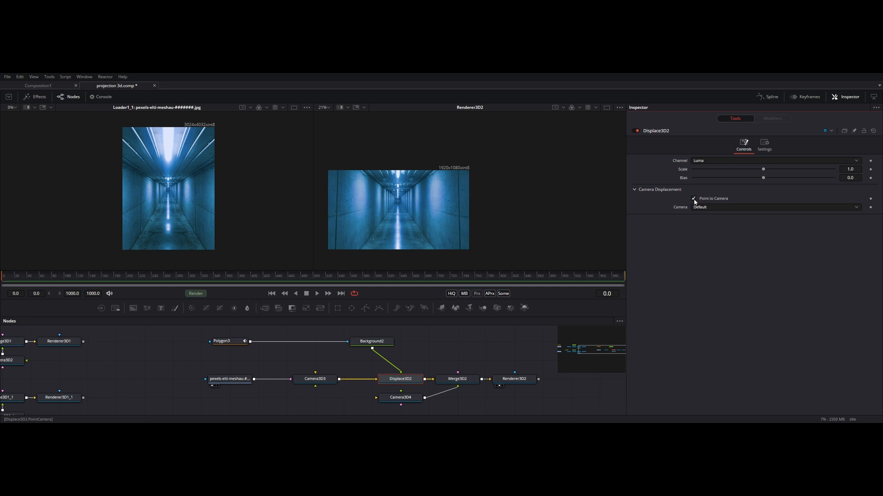
{"action": "left_click", "coordinate": [704, 208]}
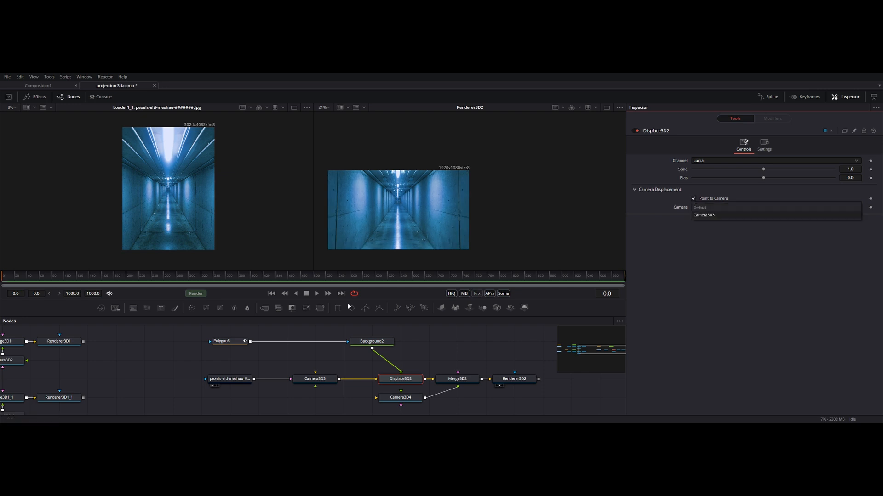
Rename the projection camera Camera3D3 to "proj".
{"action": "left_click", "coordinate": [321, 382]}
{"action": "key", "text": "F2"}
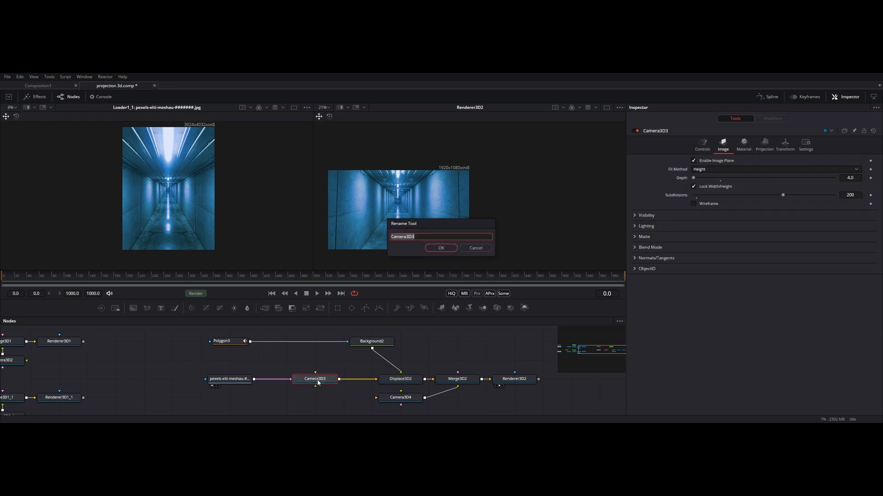
{"action": "type", "text": "proj"}
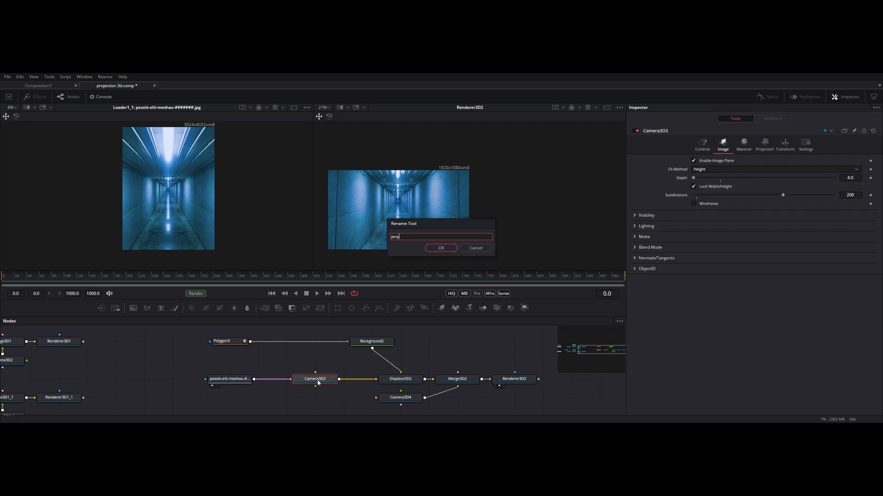
{"action": "key", "text": "Return"}
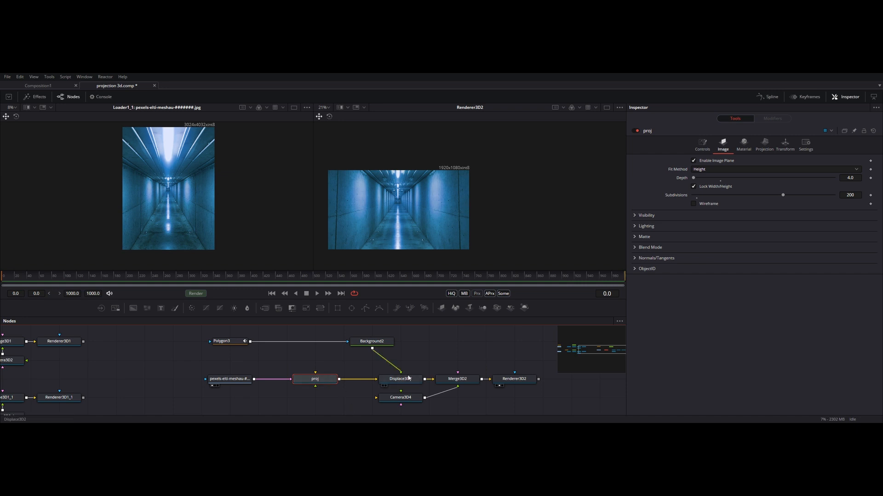
Choose proj as the displacement camera of Displace3D2, and return the camera setting to Default.
{"action": "left_click", "coordinate": [407, 380]}
{"action": "left_click", "coordinate": [721, 207]}
{"action": "left_click", "coordinate": [699, 214]}
{"action": "left_click", "coordinate": [702, 208]}
{"action": "left_click", "coordinate": [699, 200]}
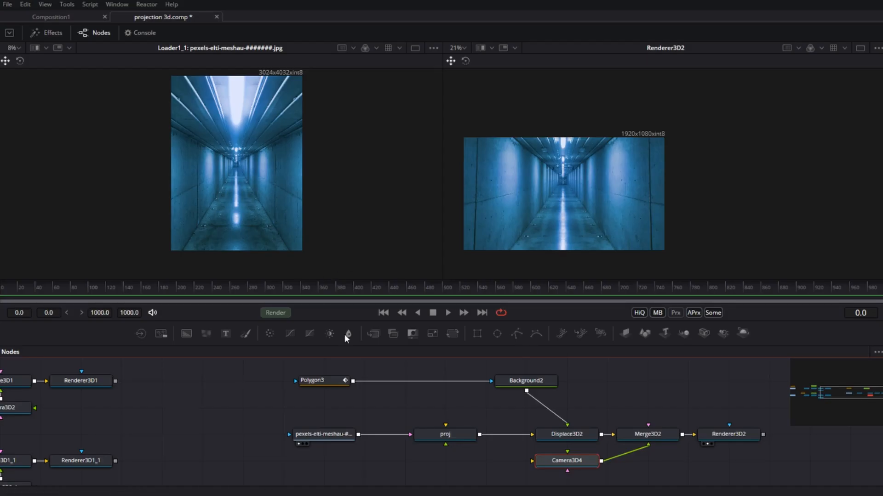
Show the Merge3D2 scene in the first viewer and the Renderer3D2 output in the second viewer.
{"action": "left_click_drag", "start_coordinate": [637, 434], "coordinate": [596, 241]}
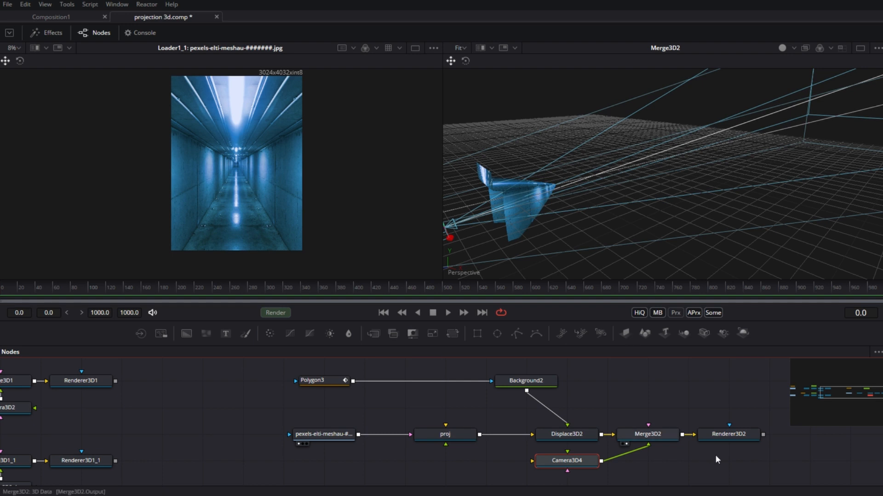
{"action": "left_click_drag", "start_coordinate": [727, 434], "coordinate": [671, 208]}
{"action": "left_click_drag", "start_coordinate": [646, 432], "coordinate": [525, 378]}
{"action": "left_click_drag", "start_coordinate": [287, 207], "coordinate": [228, 224]}
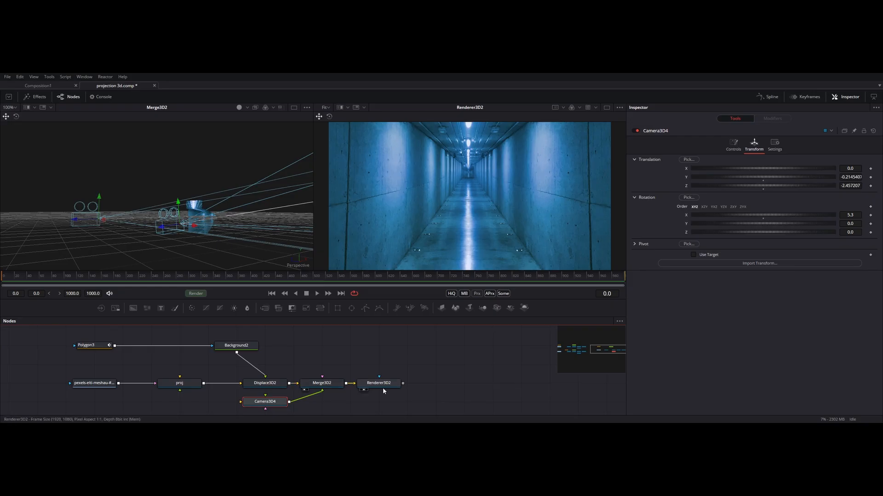
Enable accumulation effects and depth of field on Renderer3D2.
{"action": "left_click", "coordinate": [542, 443]}
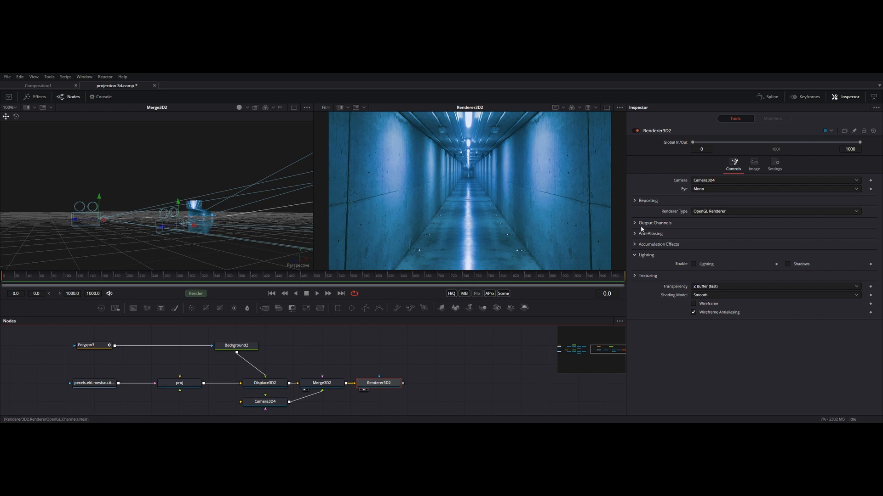
{"action": "left_click", "coordinate": [635, 244]}
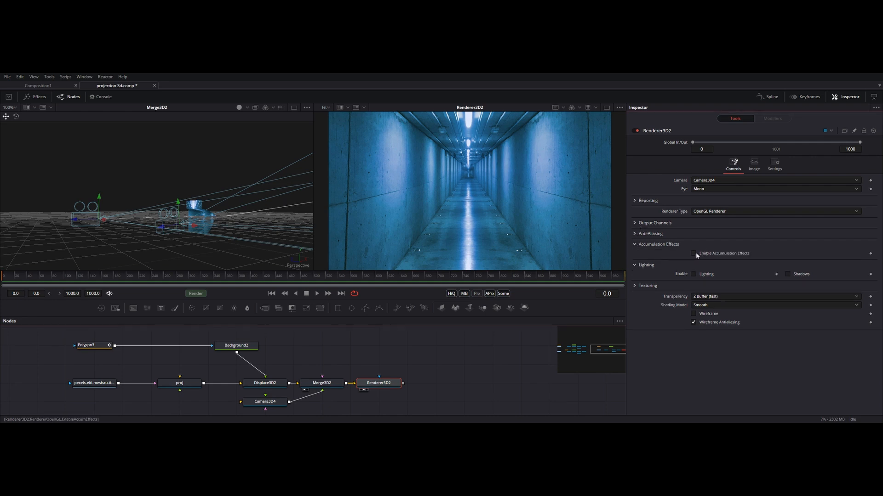
{"action": "left_click", "coordinate": [694, 253]}
{"action": "left_click", "coordinate": [694, 262]}
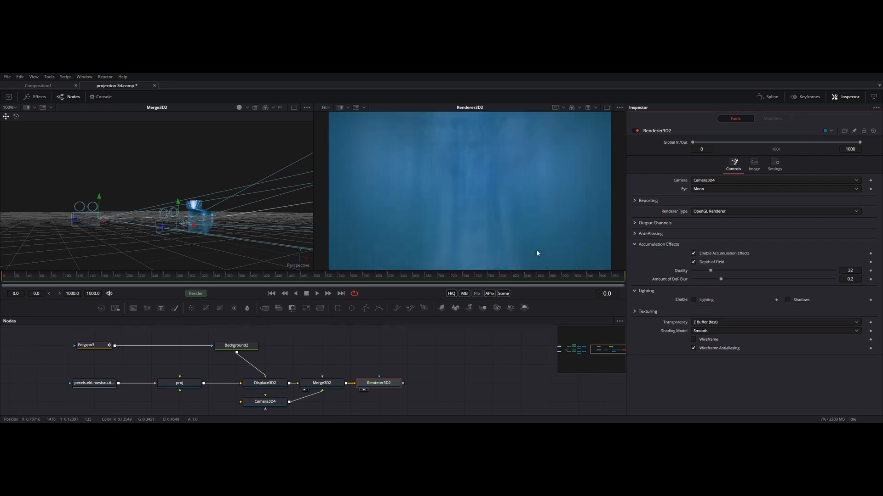
Set the amount of depth-of-field blur on Renderer3D2 to 0.02.
{"action": "left_click", "coordinate": [853, 279]}
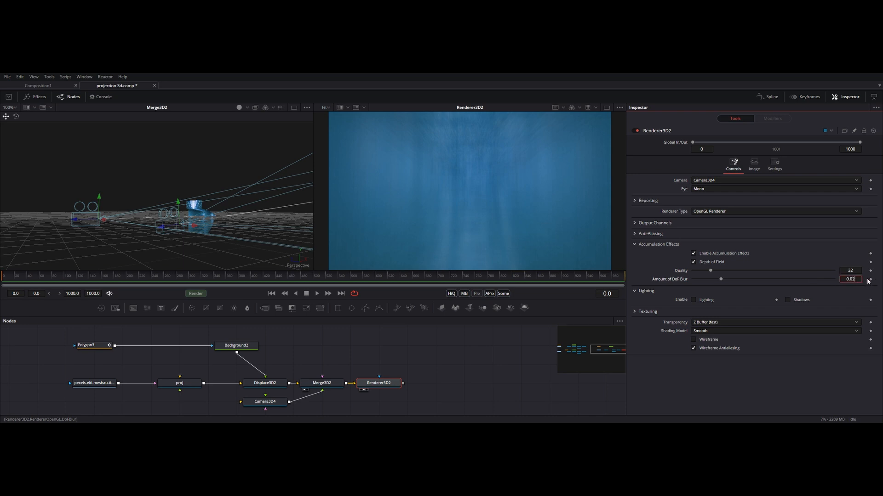
{"action": "type", "text": "0.02"}
{"action": "key", "text": "Tab"}
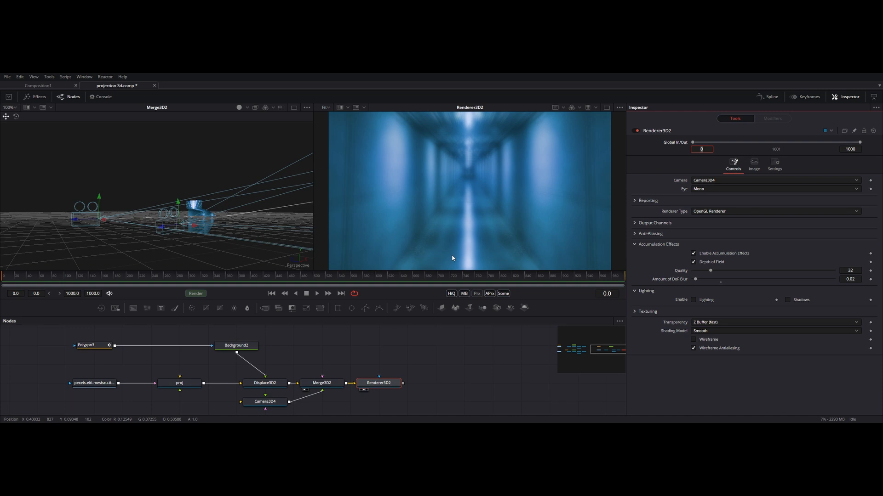
Raise the Displace3D2 scale to about 1.722 and move the render camera back, away from the tunnel mesh.
{"action": "left_click", "coordinate": [273, 405]}
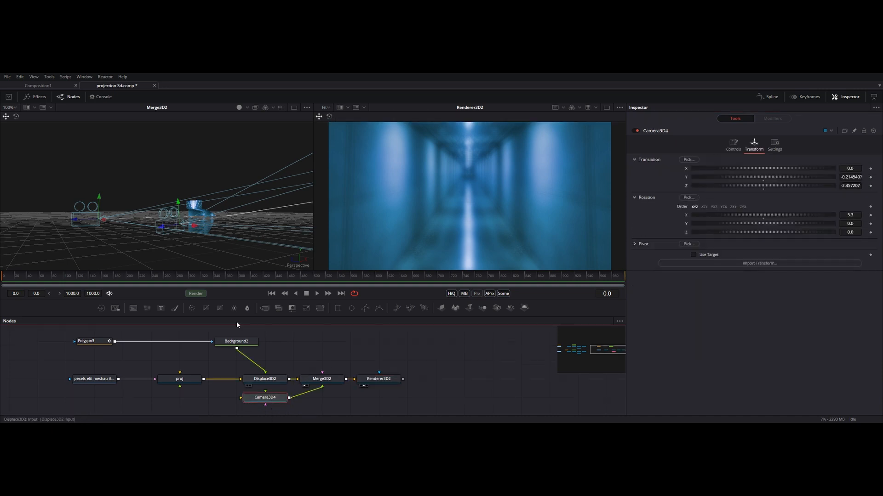
{"action": "scroll", "coordinate": [144, 260], "scroll_direction": "down", "scroll_amount": 5}
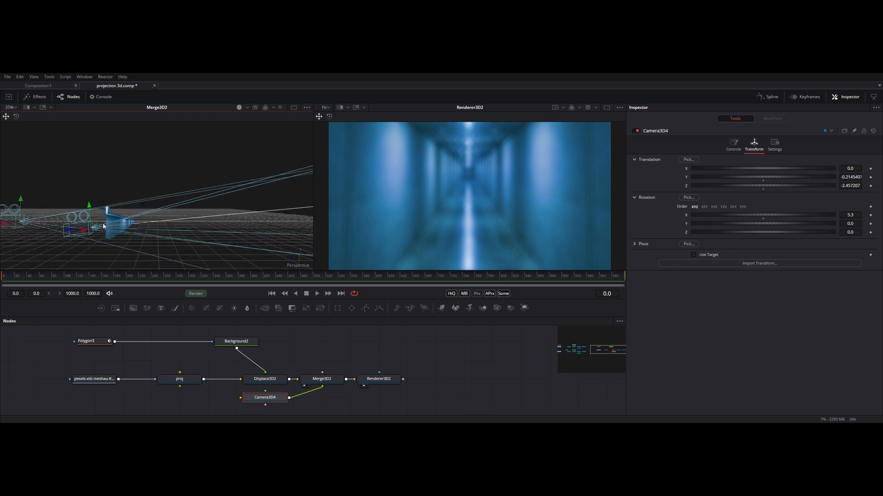
{"action": "scroll", "coordinate": [110, 231], "scroll_direction": "up", "scroll_amount": 5}
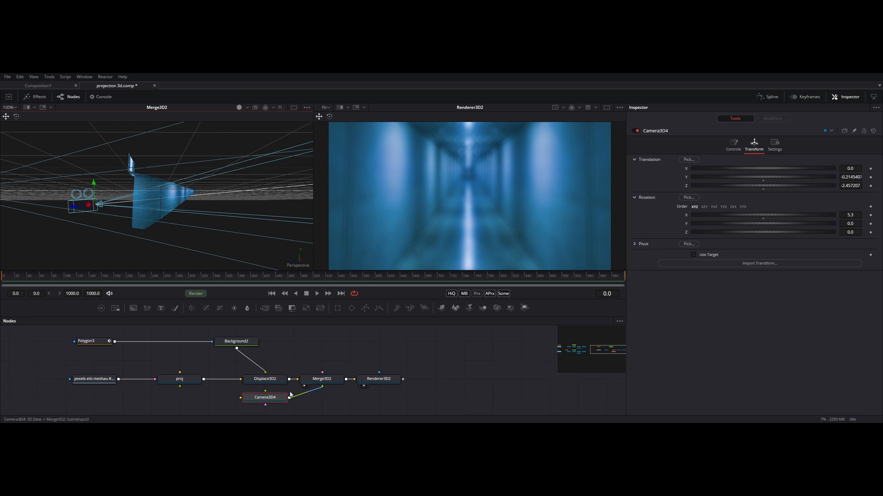
{"action": "left_click", "coordinate": [279, 382]}
{"action": "left_click_drag", "start_coordinate": [763, 170], "coordinate": [814, 170]}
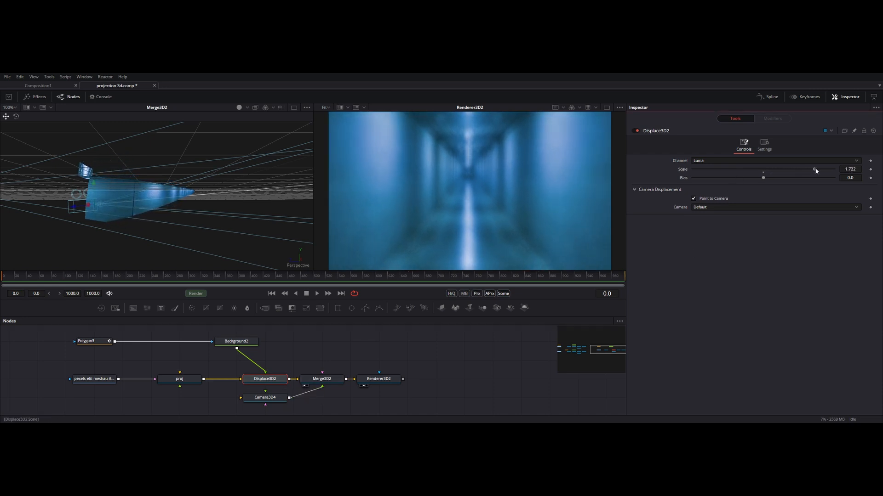
{"action": "left_click_drag", "start_coordinate": [65, 206], "coordinate": [23, 221]}
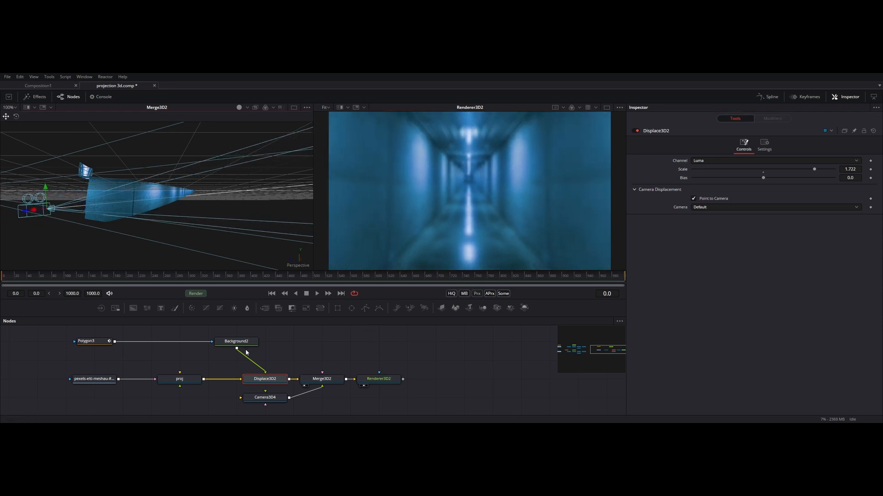
Turn on the focal plane display in the control visibility settings of Camera3D4.
{"action": "left_click", "coordinate": [270, 401]}
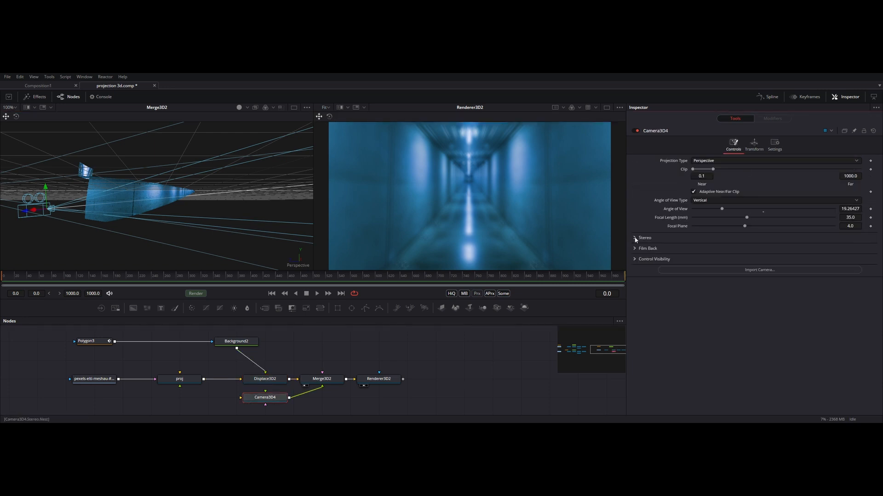
{"action": "left_click", "coordinate": [635, 259]}
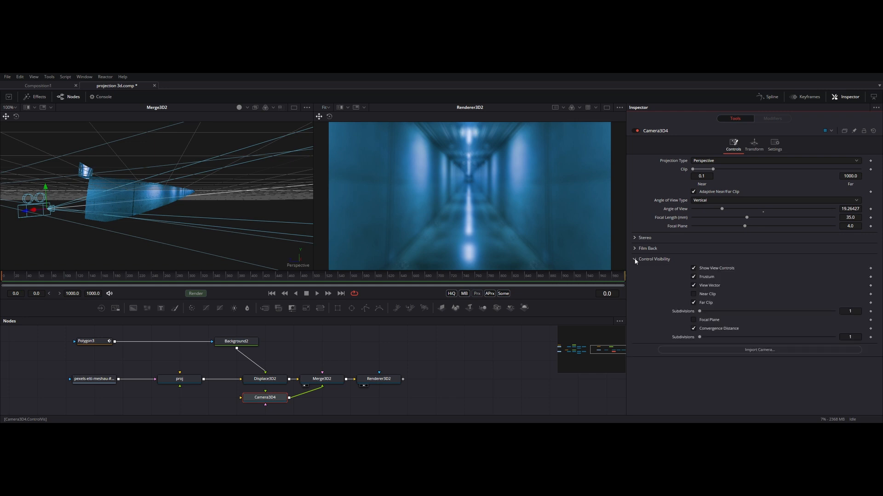
{"action": "left_click", "coordinate": [693, 320]}
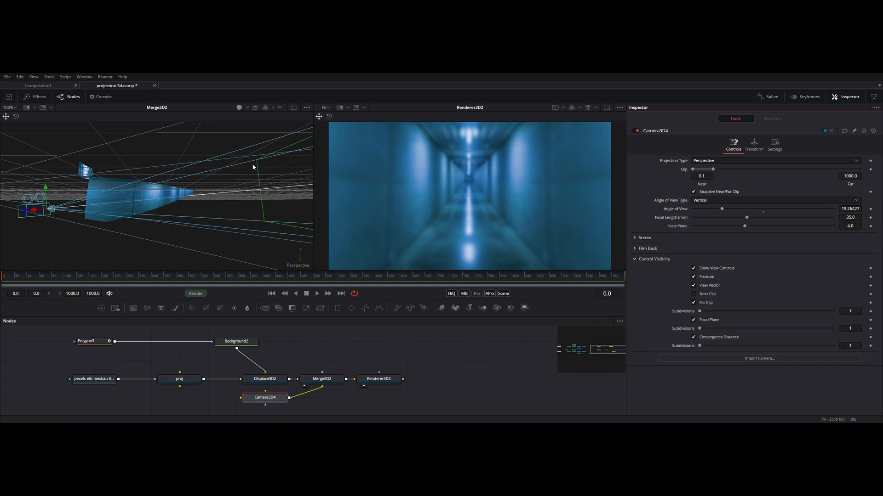
Bring the focal plane of Camera3D4 closer, to about 1.68, and move the camera forward toward the tunnel mesh.
{"action": "scroll", "coordinate": [191, 208], "scroll_direction": "down", "scroll_amount": 2}
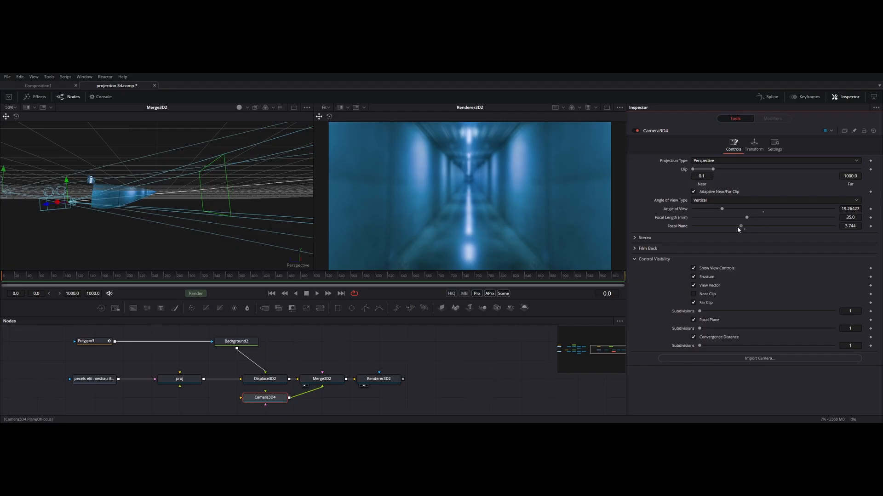
{"action": "left_click_drag", "start_coordinate": [737, 226], "coordinate": [719, 227]}
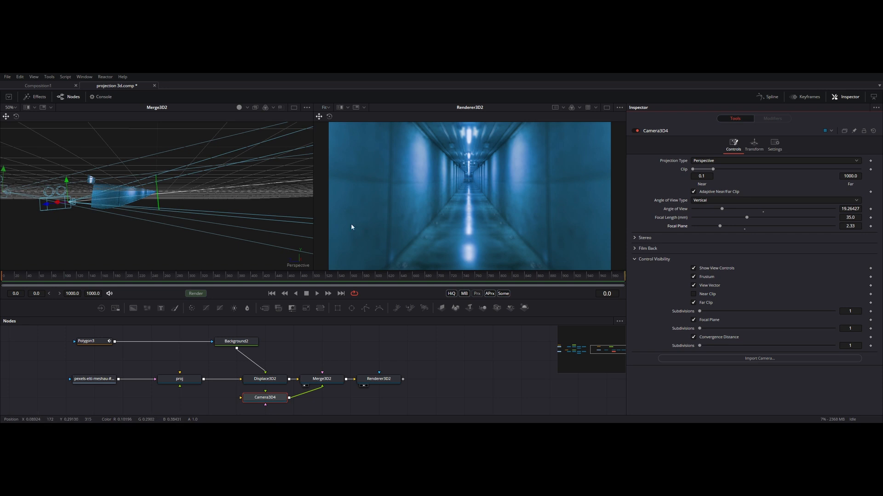
{"action": "scroll", "coordinate": [388, 229], "scroll_direction": "down", "scroll_amount": 2}
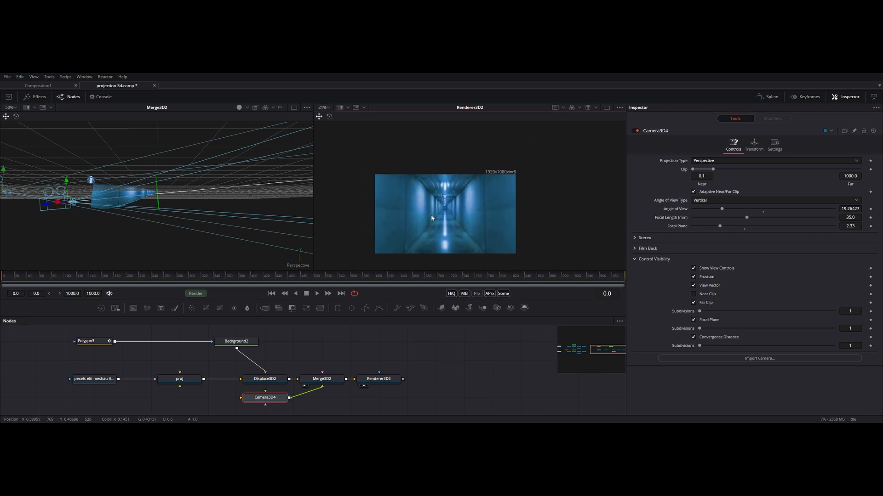
{"action": "scroll", "coordinate": [431, 215], "scroll_direction": "up", "scroll_amount": 1}
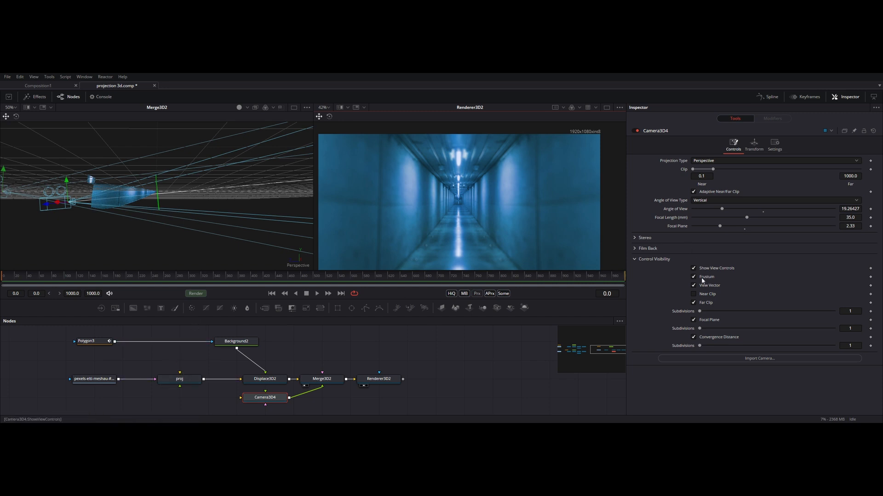
{"action": "left_click_drag", "start_coordinate": [720, 228], "coordinate": [709, 228]}
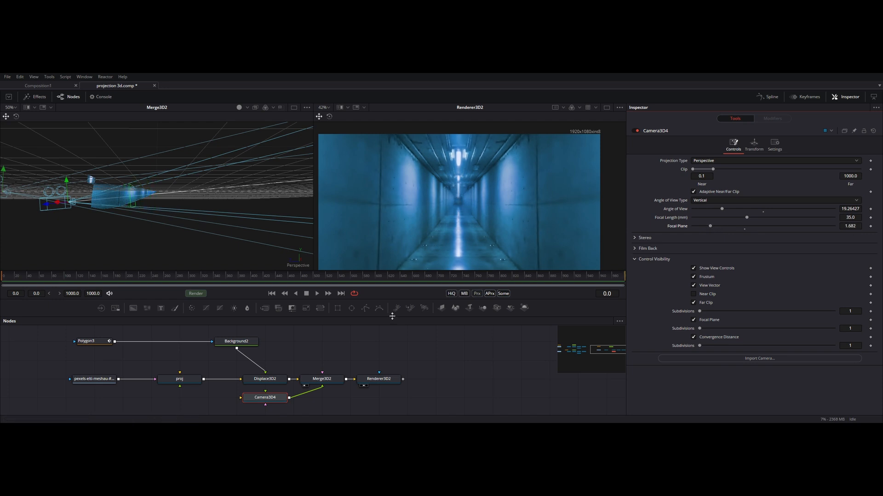
{"action": "left_click_drag", "start_coordinate": [219, 403], "coordinate": [227, 387]}
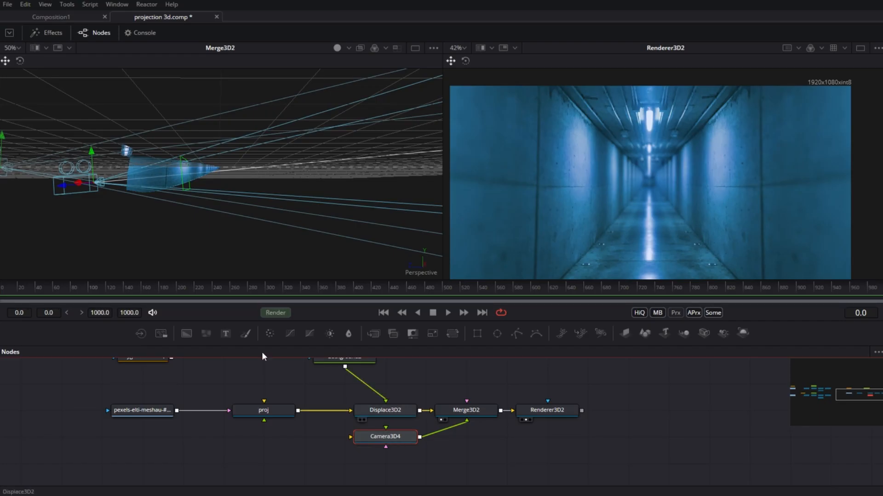
{"action": "left_click_drag", "start_coordinate": [63, 186], "coordinate": [103, 236]}
Show the Renderer3D1_1 output of the cloister setup in the second viewer and its source photo in the first viewer.
{"action": "left_click_drag", "start_coordinate": [193, 382], "coordinate": [352, 469]}
{"action": "left_click_drag", "start_coordinate": [144, 469], "coordinate": [616, 357]}
{"action": "left_click", "coordinate": [508, 428]}
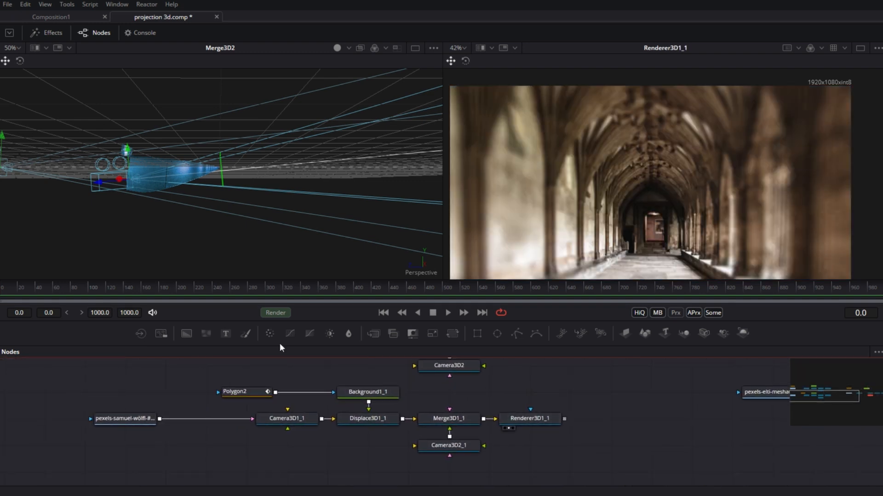
{"action": "left_click", "coordinate": [101, 429]}
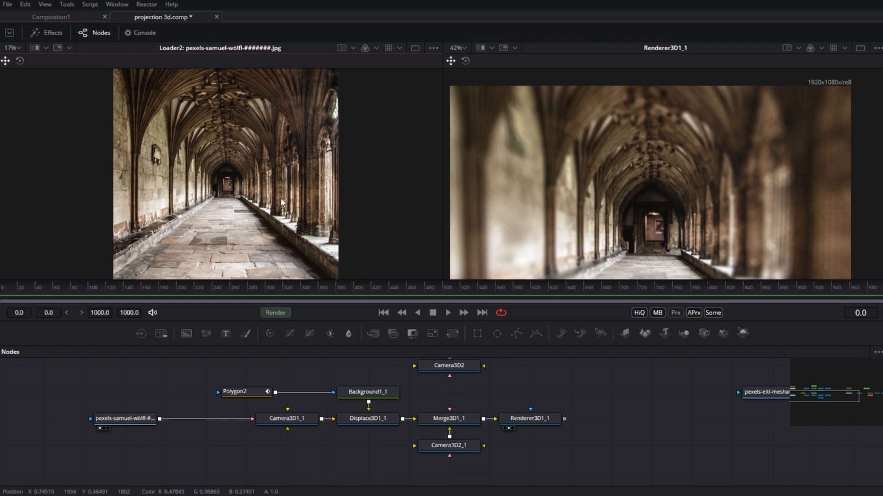
Select Polygon2 and examine its mask shape over the cloister photo.
{"action": "left_click", "coordinate": [241, 391]}
{"action": "scroll", "coordinate": [188, 158], "scroll_direction": "down", "scroll_amount": 2}
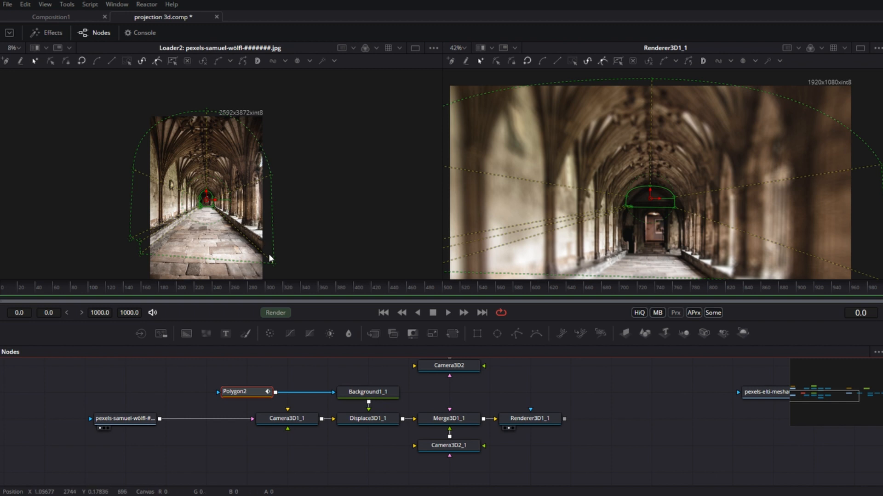
{"action": "scroll", "coordinate": [265, 253], "scroll_direction": "up", "scroll_amount": 1}
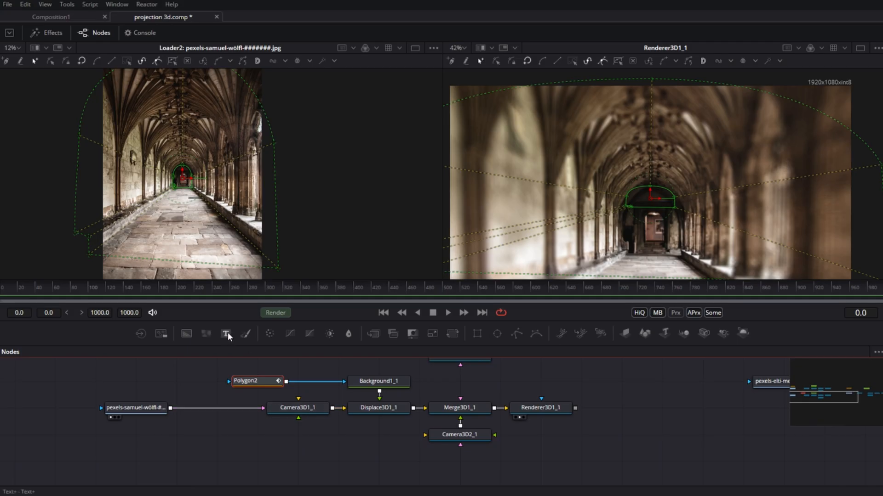
Show the Merge3D1_1 scene in the first viewer and inspect the displaced cloister mesh from the side.
{"action": "scroll", "coordinate": [587, 173], "scroll_direction": "down", "scroll_amount": 3}
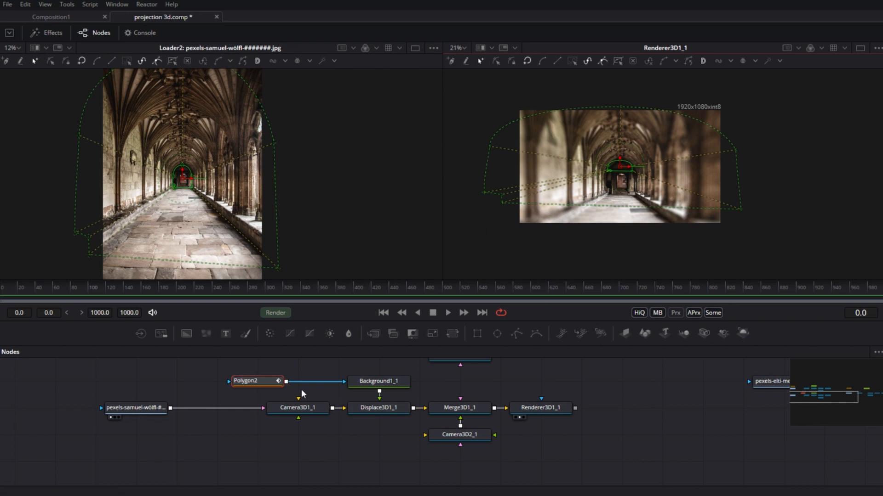
{"action": "key", "text": "1"}
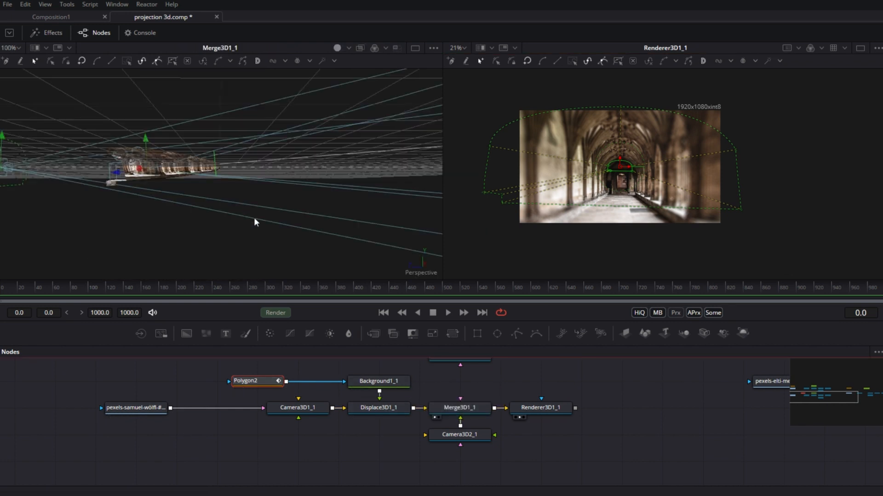
{"action": "scroll", "coordinate": [297, 252], "scroll_direction": "down", "scroll_amount": 1}
{"action": "left_click_drag", "start_coordinate": [291, 257], "coordinate": [252, 242]}
{"action": "scroll", "coordinate": [252, 242], "scroll_direction": "up", "scroll_amount": 2}
{"action": "left_click_drag", "start_coordinate": [252, 156], "coordinate": [218, 16]}
{"action": "left_click_drag", "start_coordinate": [228, 194], "coordinate": [99, 172]}
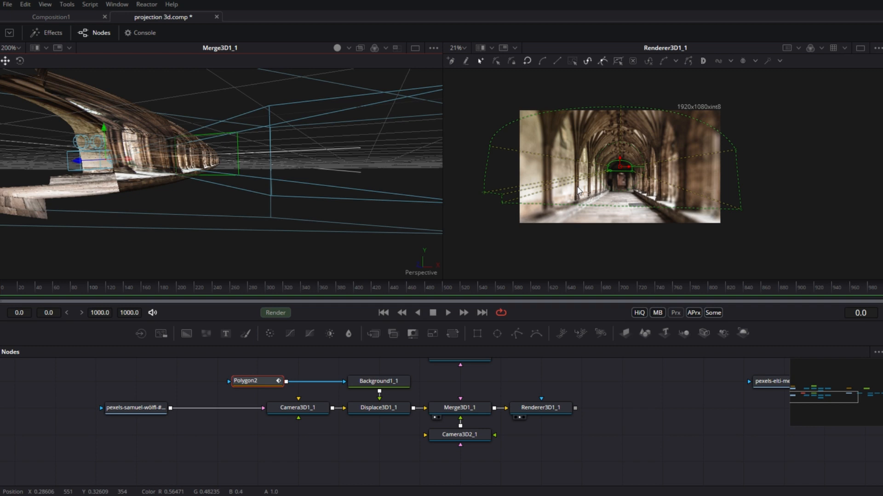
Set the amount of depth-of-field blur on Renderer3D1_1 to 0.01.
{"action": "left_click", "coordinate": [538, 408]}
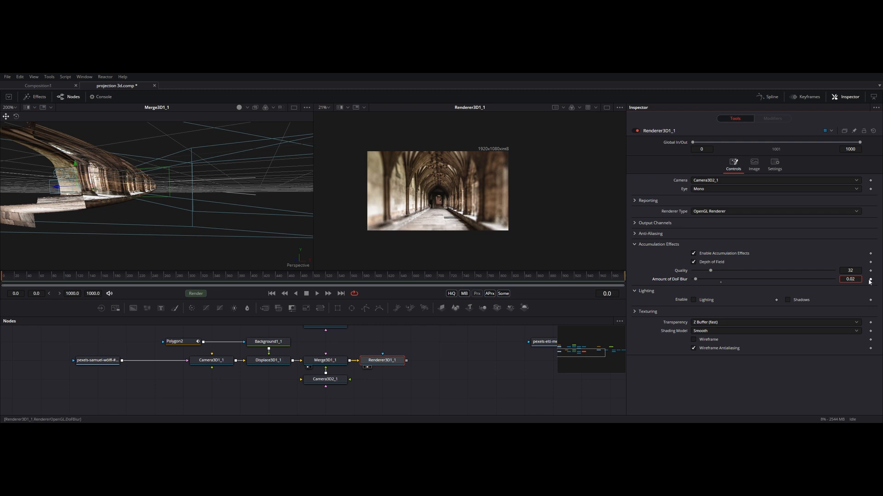
{"action": "key", "text": "Return"}
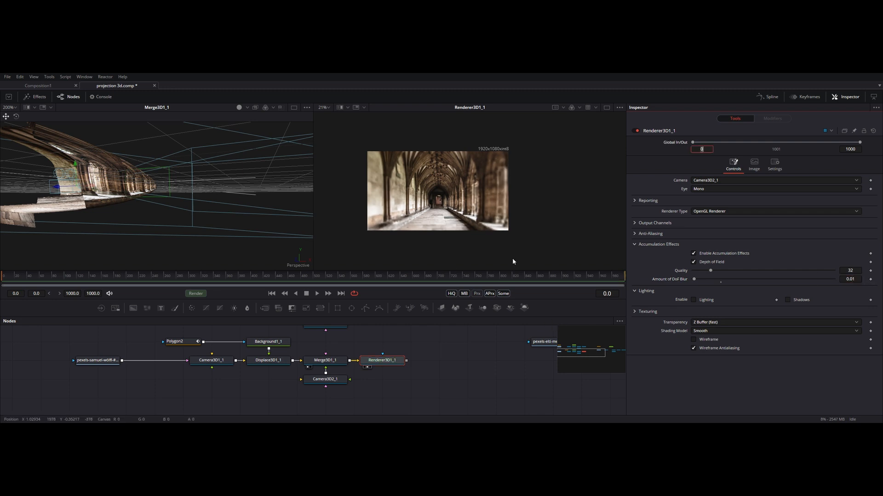
Move the render camera along the cloister corridor in the Merge3D1_1 scene.
{"action": "left_click_drag", "start_coordinate": [213, 234], "coordinate": [223, 299]}
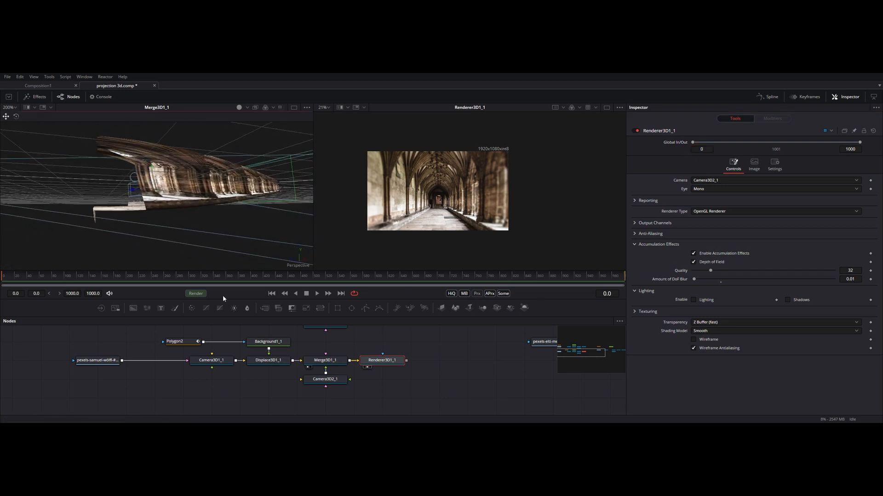
{"action": "left_click", "coordinate": [210, 361]}
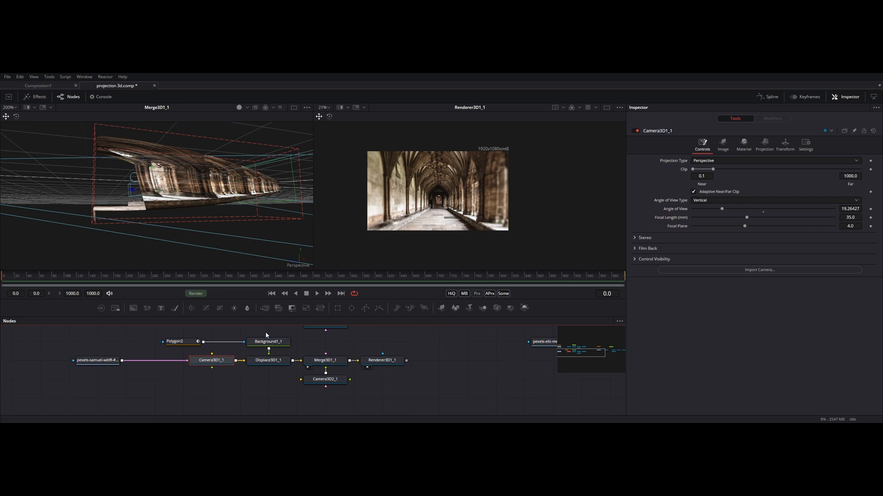
{"action": "left_click_drag", "start_coordinate": [135, 190], "coordinate": [96, 199]}
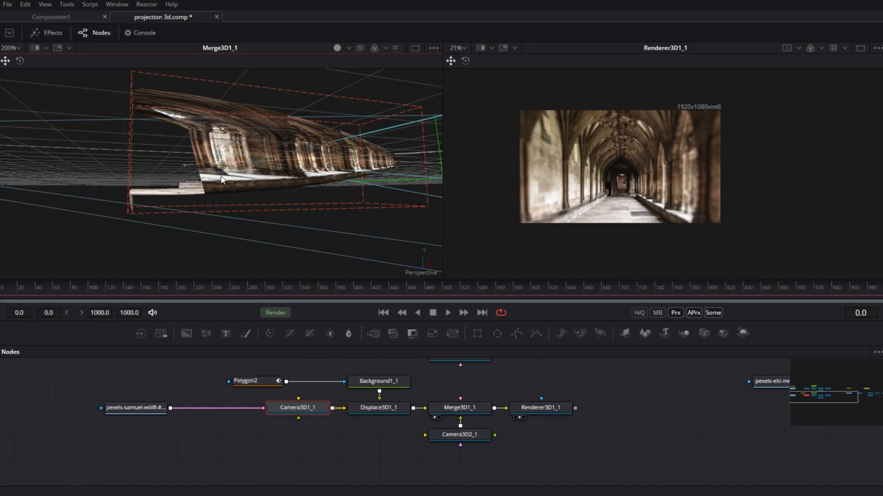